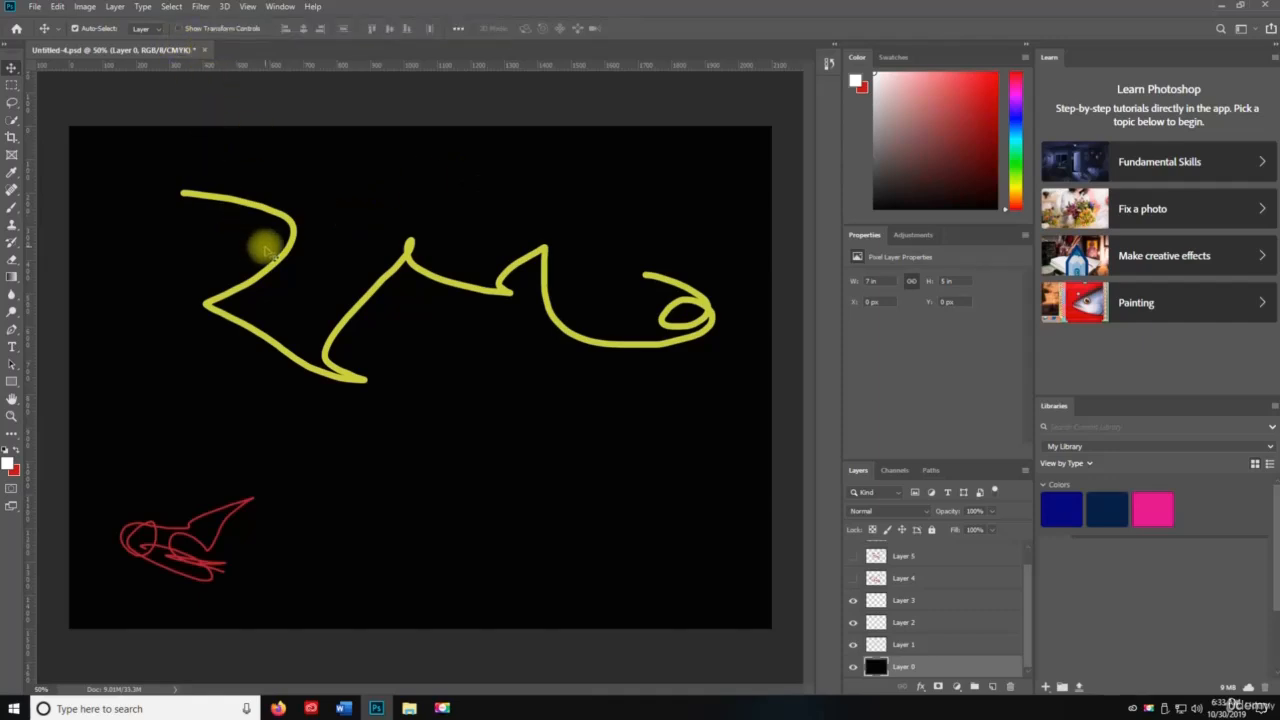
# - Save the Untitled-4 document and close it
pyautogui.hotkey('ctrl', 's')
pyautogui.hotkey('ctrl', 'w')
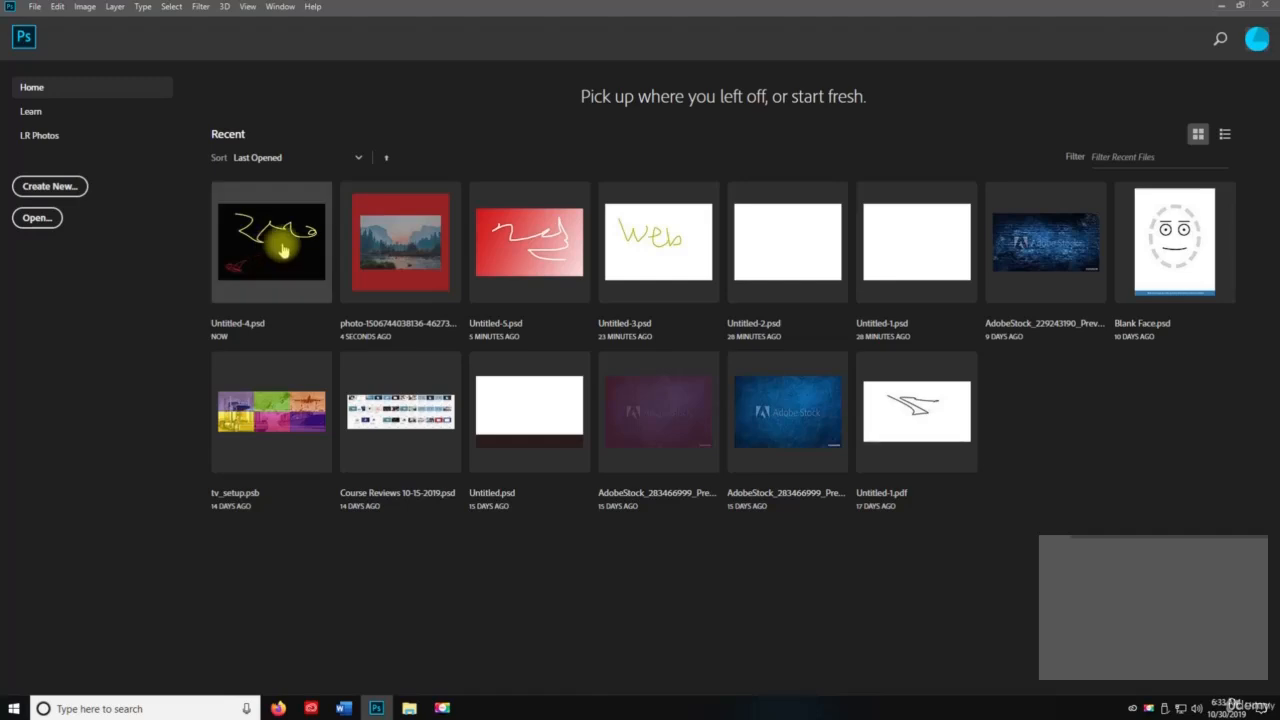
# - Create a 1362 × 857 pixel document named Untitled-6 and save it to the Desktop in Photoshop format
pyautogui.hotkey('ctrl', 'n')
pyautogui.press('Right')
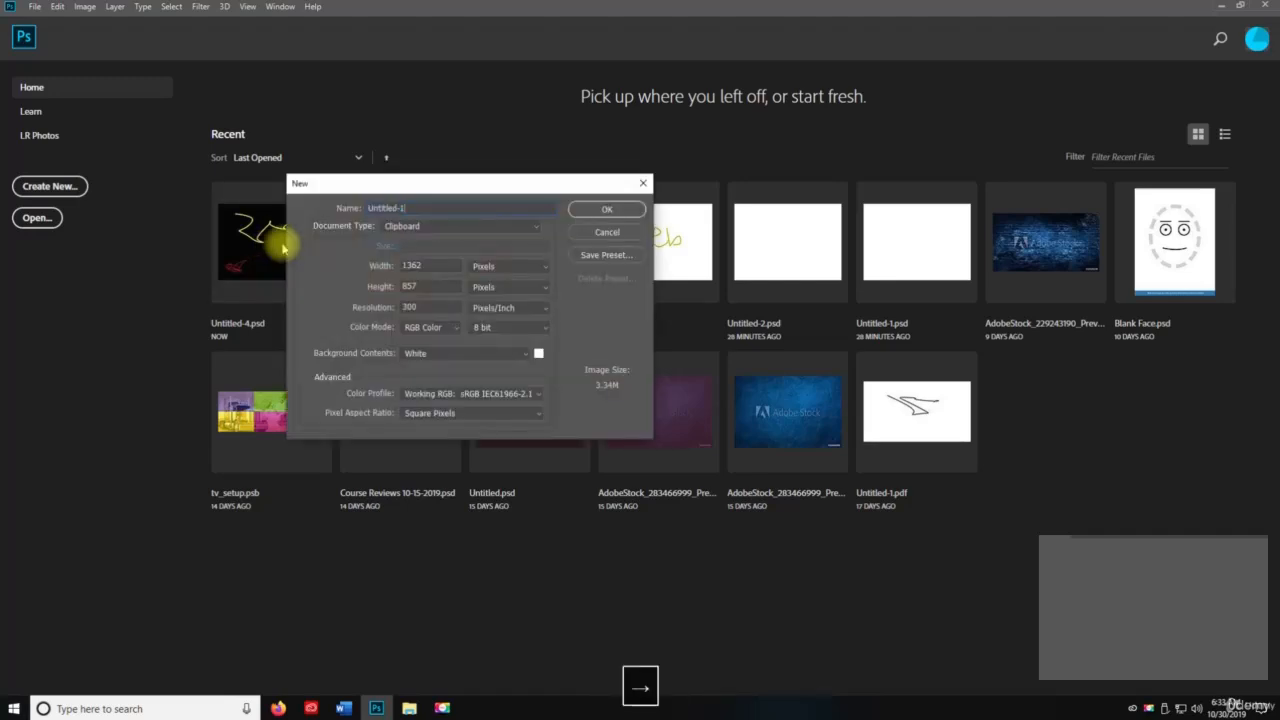
pyautogui.press('BackSpace')
pyautogui.write('6')
pyautogui.press('Return')
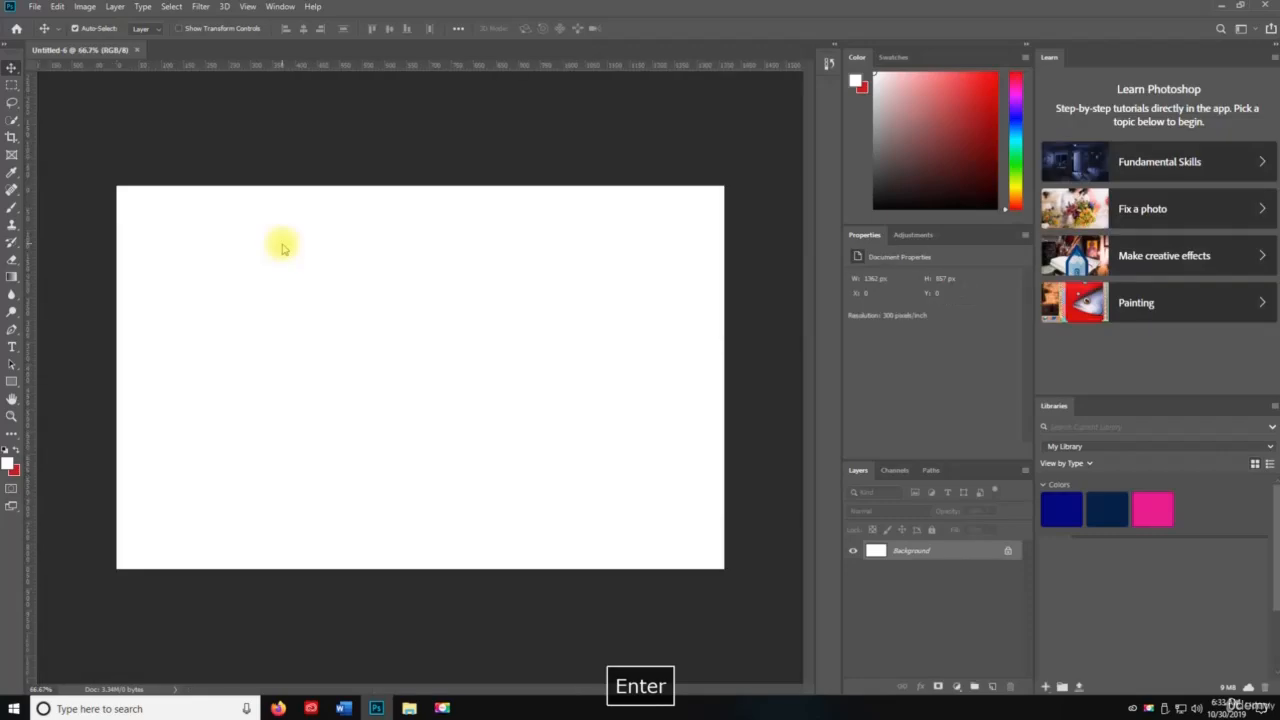
pyautogui.hotkey('ctrl', 'shift', 's')
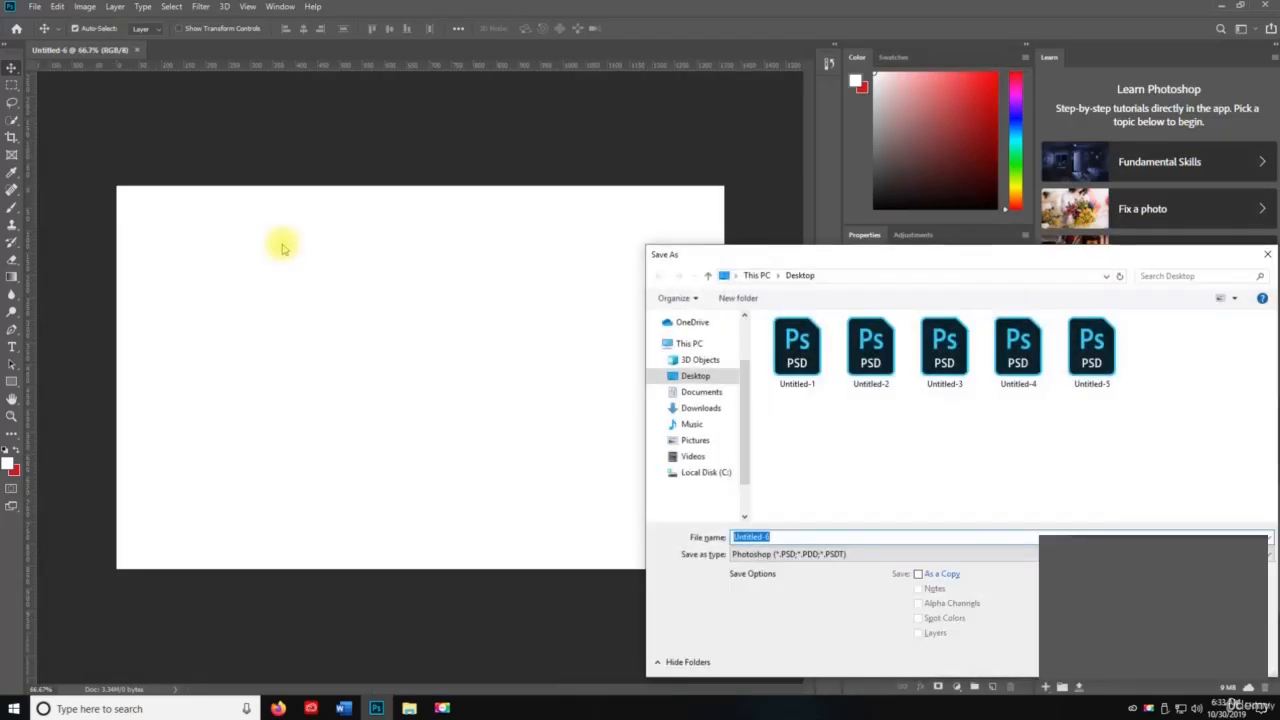
pyautogui.press('Return')
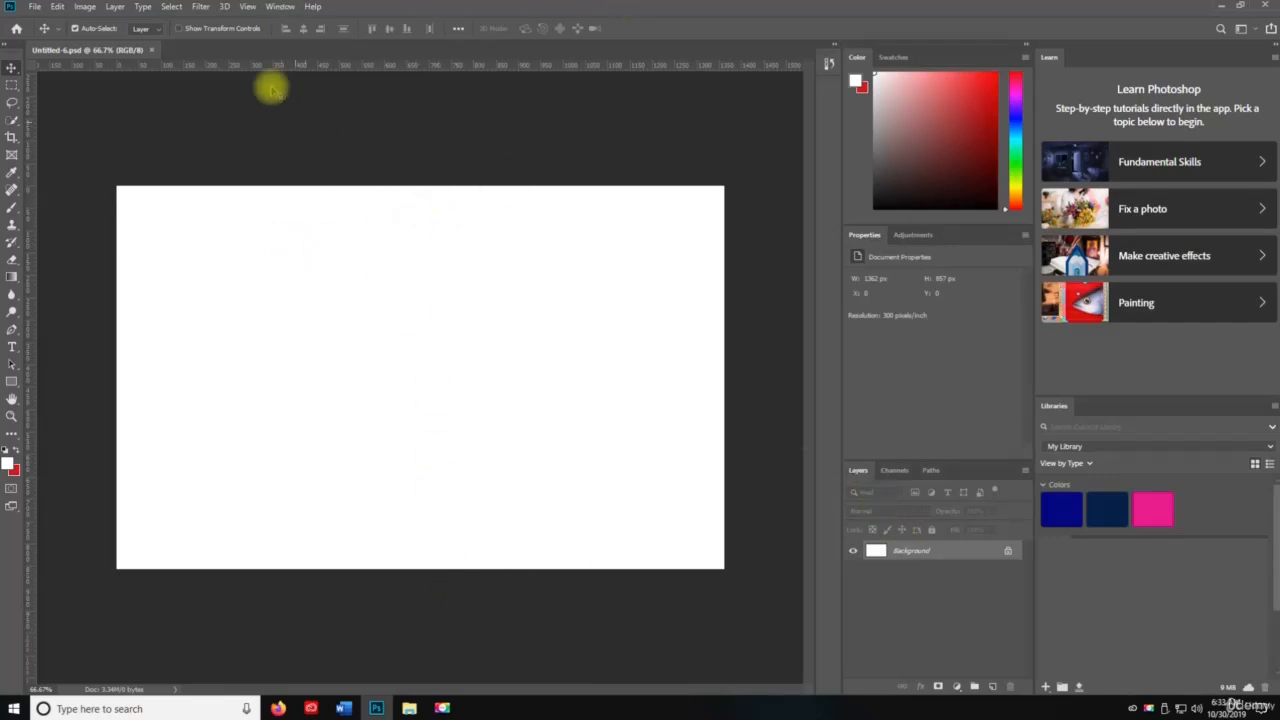
pyautogui.click(116, 7)
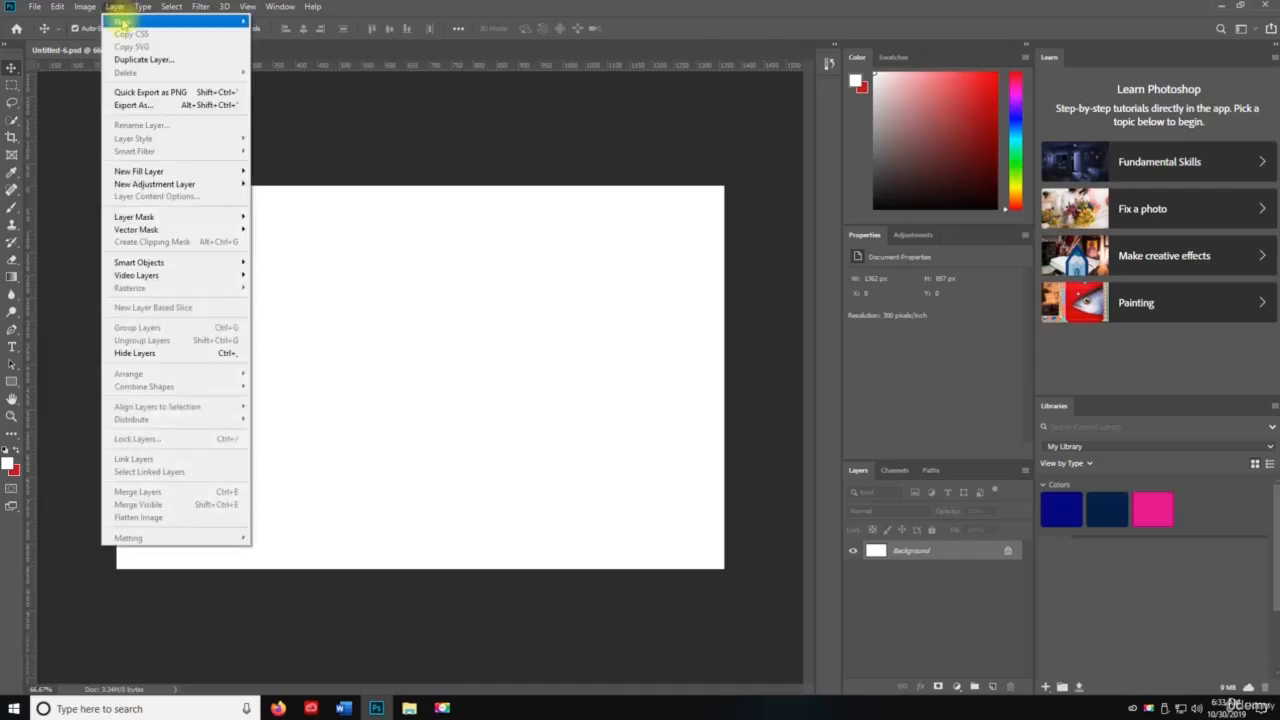
pyautogui.moveTo(121, 21)
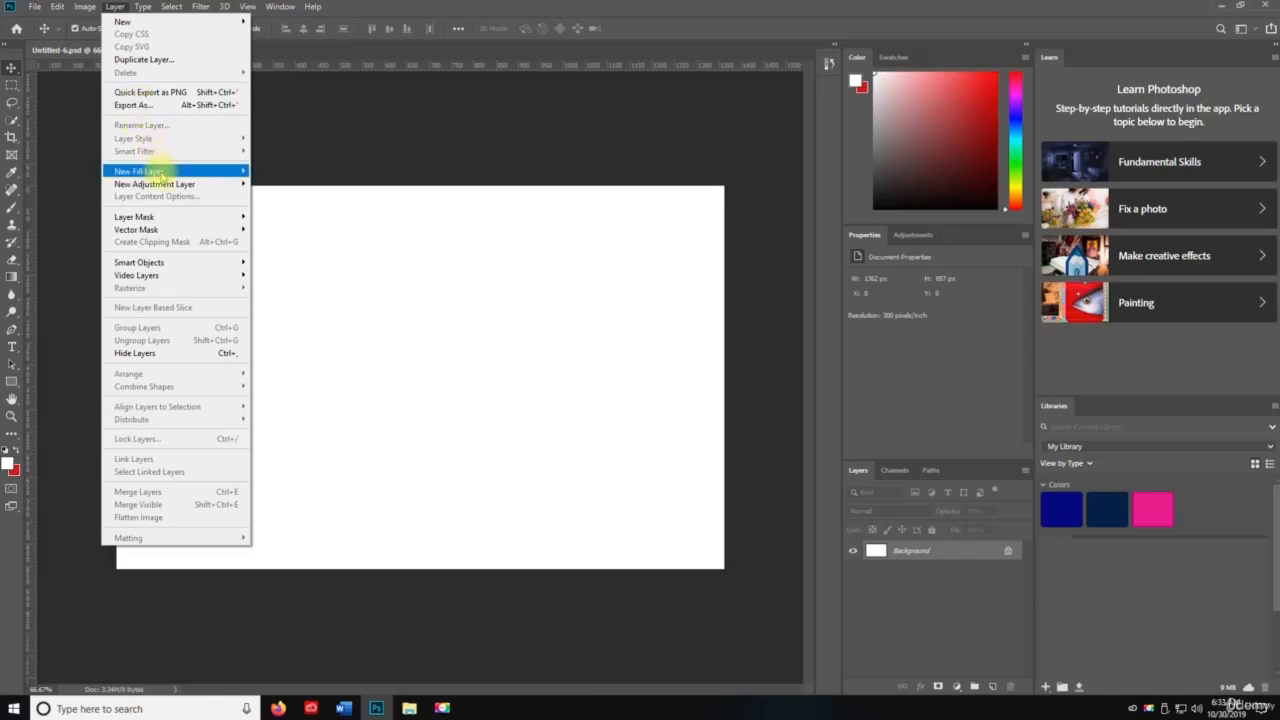
pyautogui.moveTo(157, 173)
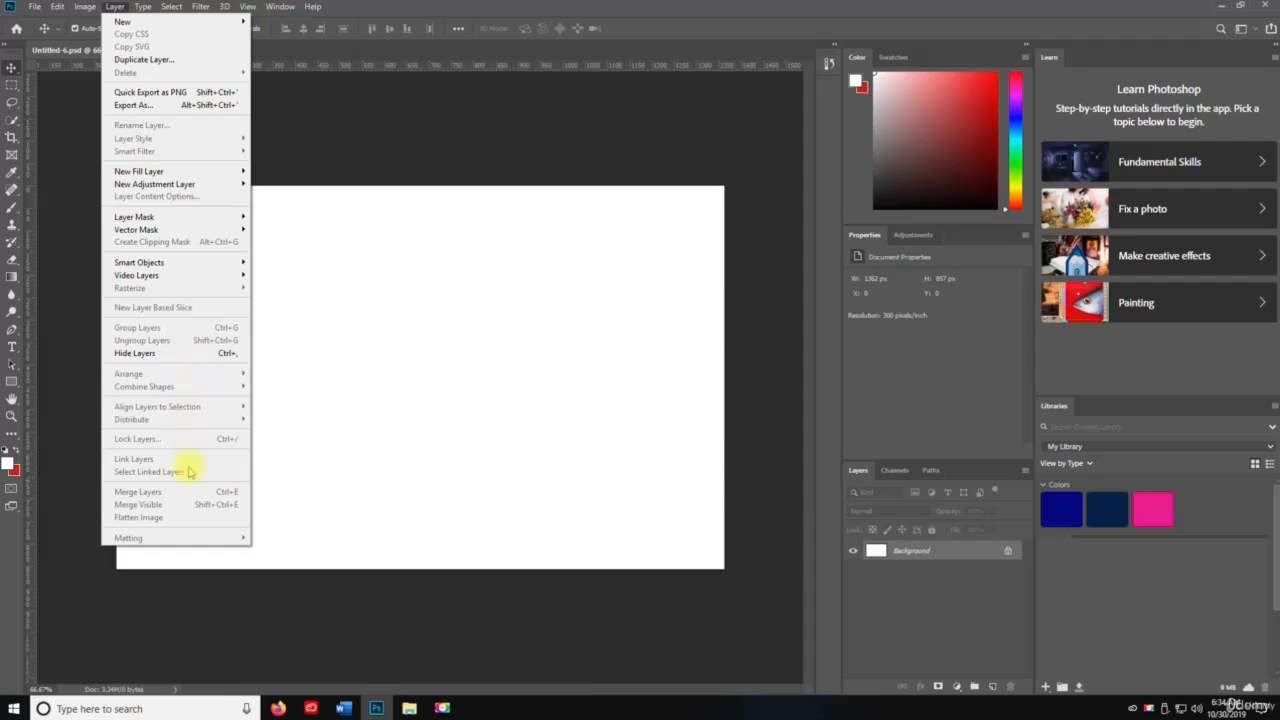
pyautogui.click(600, 142)
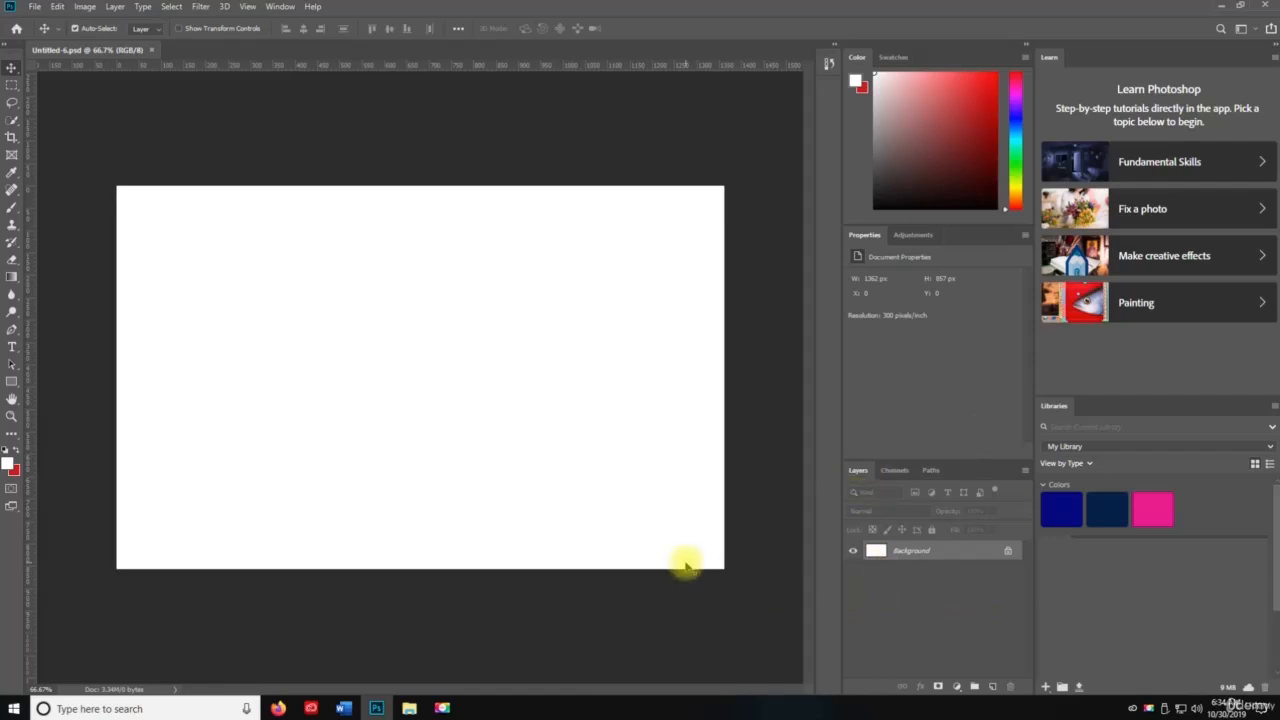
# - Add a new layer above the background with a red color label and Normal blending mode
pyautogui.press('ctrl')
pyautogui.hotkey('ctrl', 'shift', 'n')
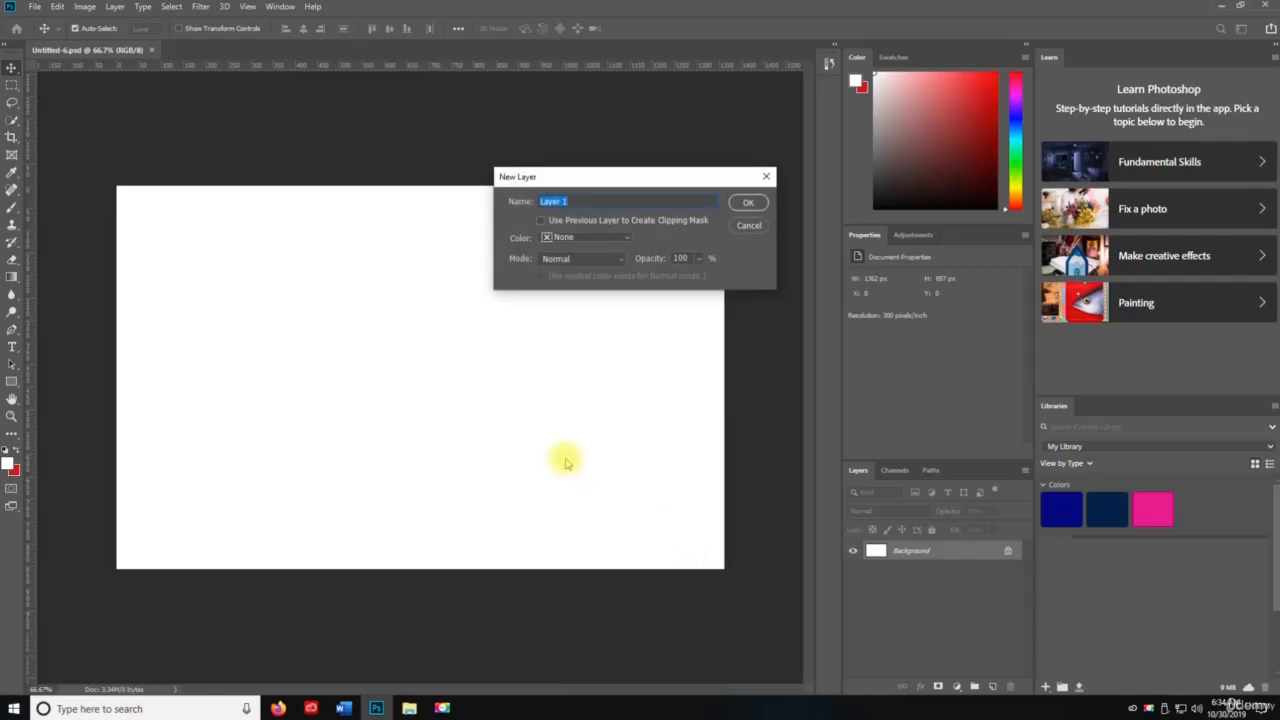
pyautogui.click(610, 240)
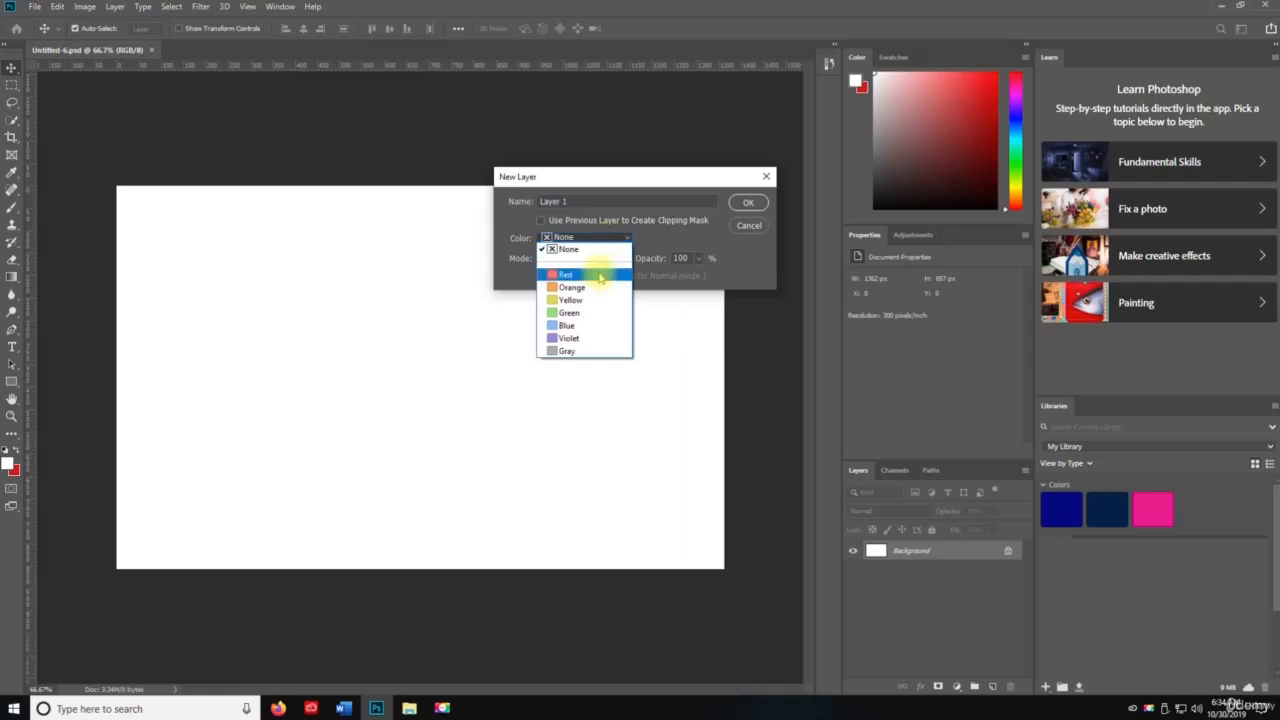
pyautogui.click(563, 274)
pyautogui.click(563, 260)
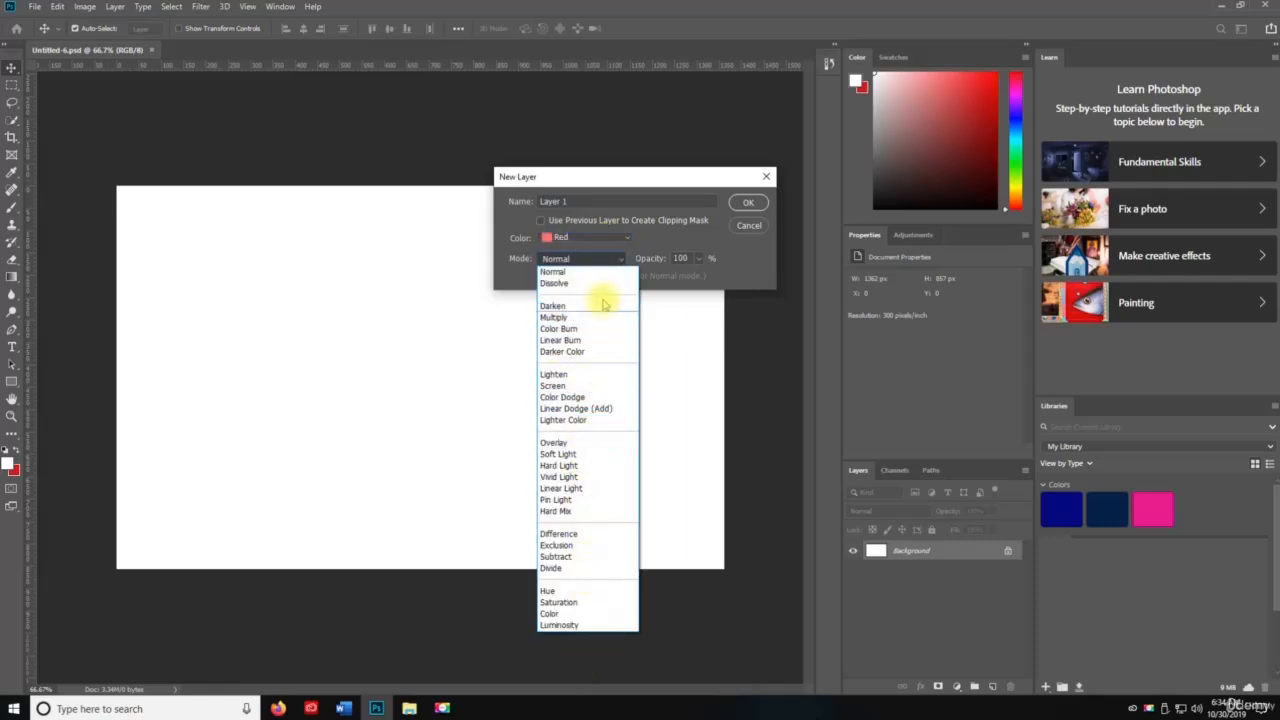
pyautogui.click(588, 270)
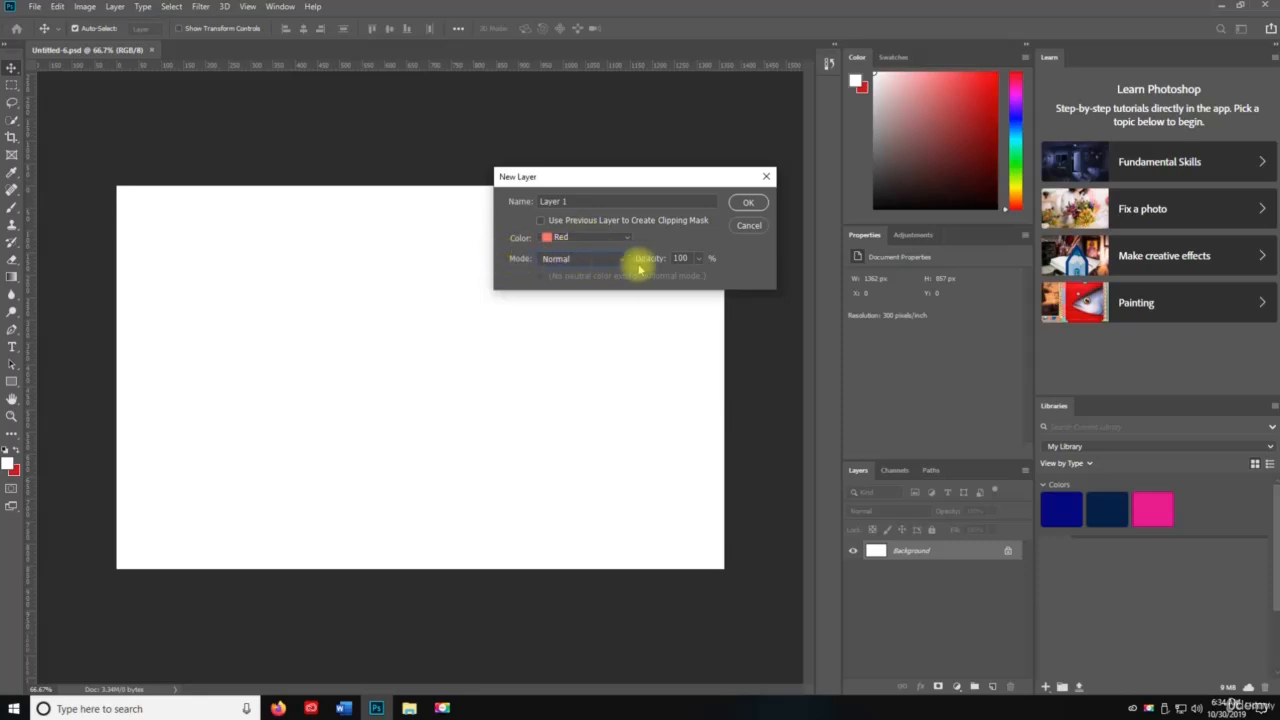
pyautogui.click(749, 203)
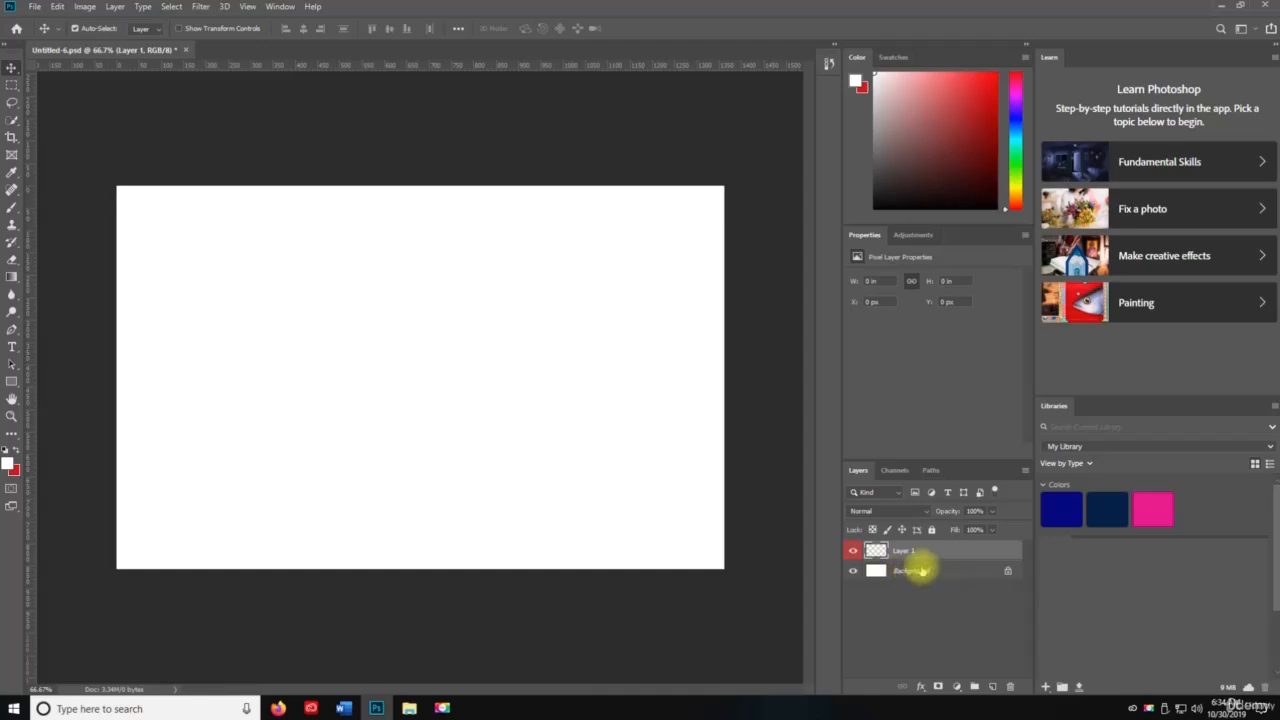
# - Add a new layer with an orange color label above the red-labelled one
pyautogui.hotkey('ctrl', 'shift', 'n')
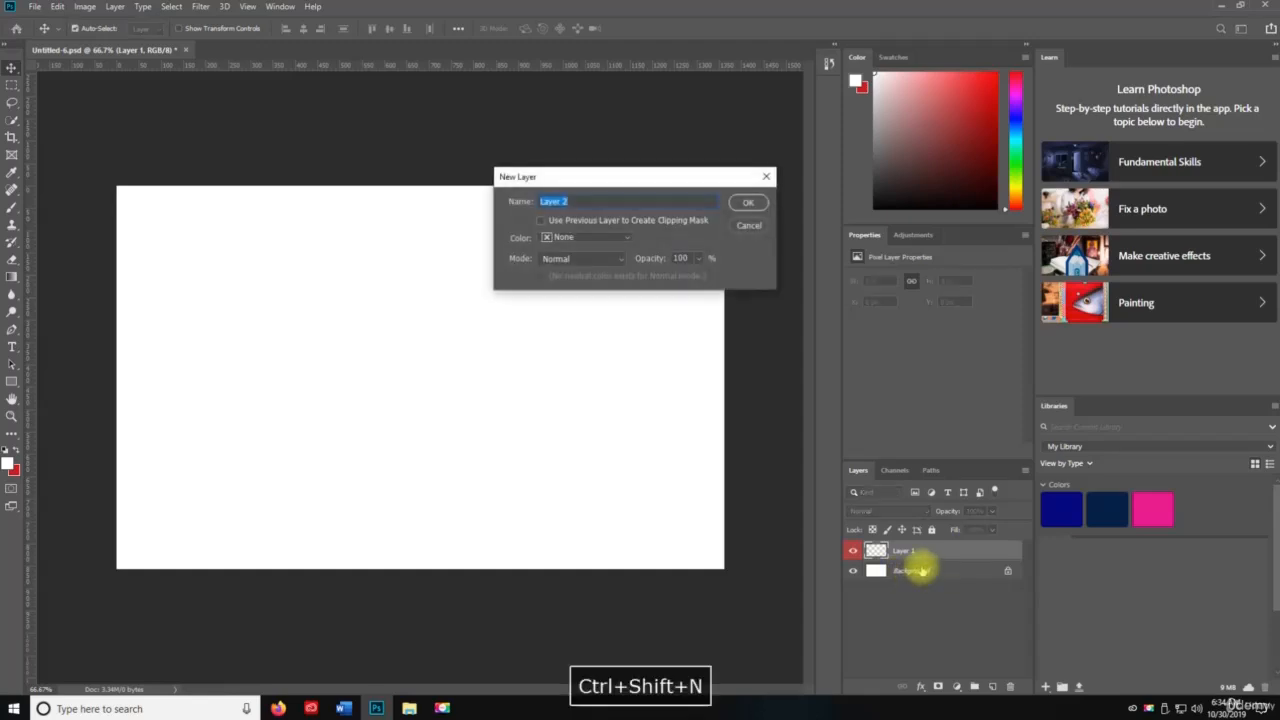
pyautogui.click(572, 237)
pyautogui.click(571, 287)
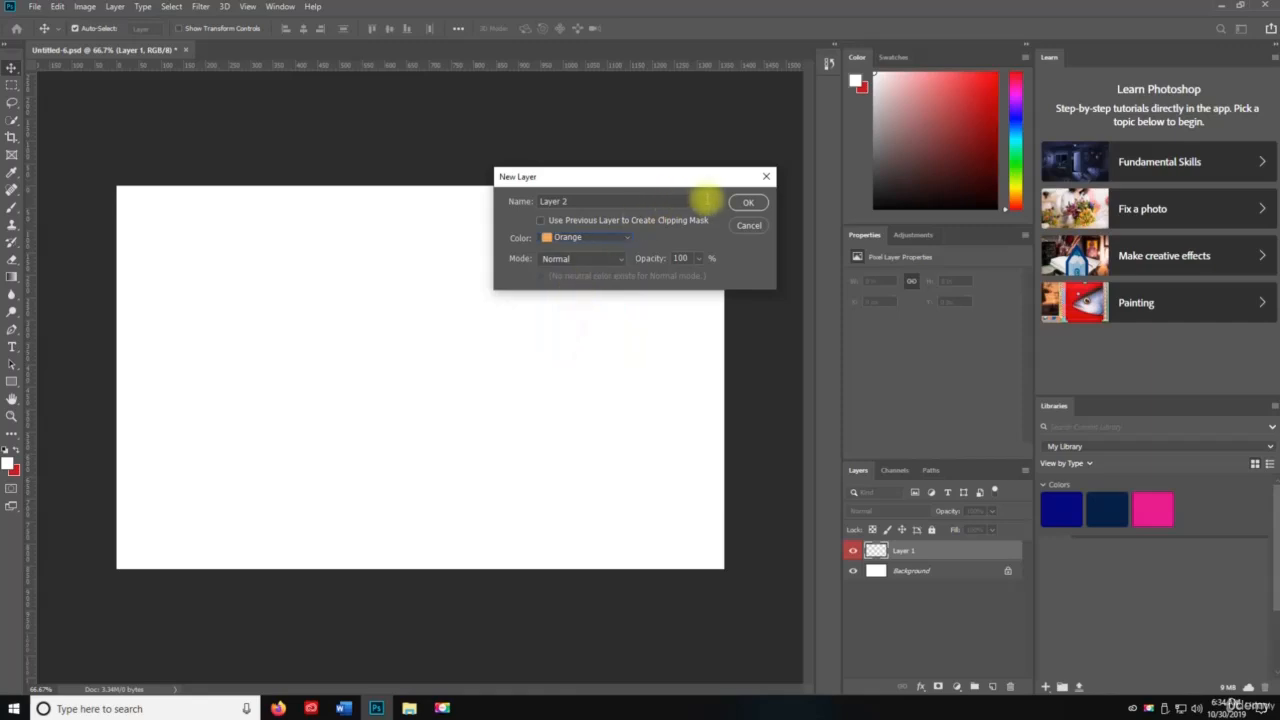
pyautogui.click(748, 203)
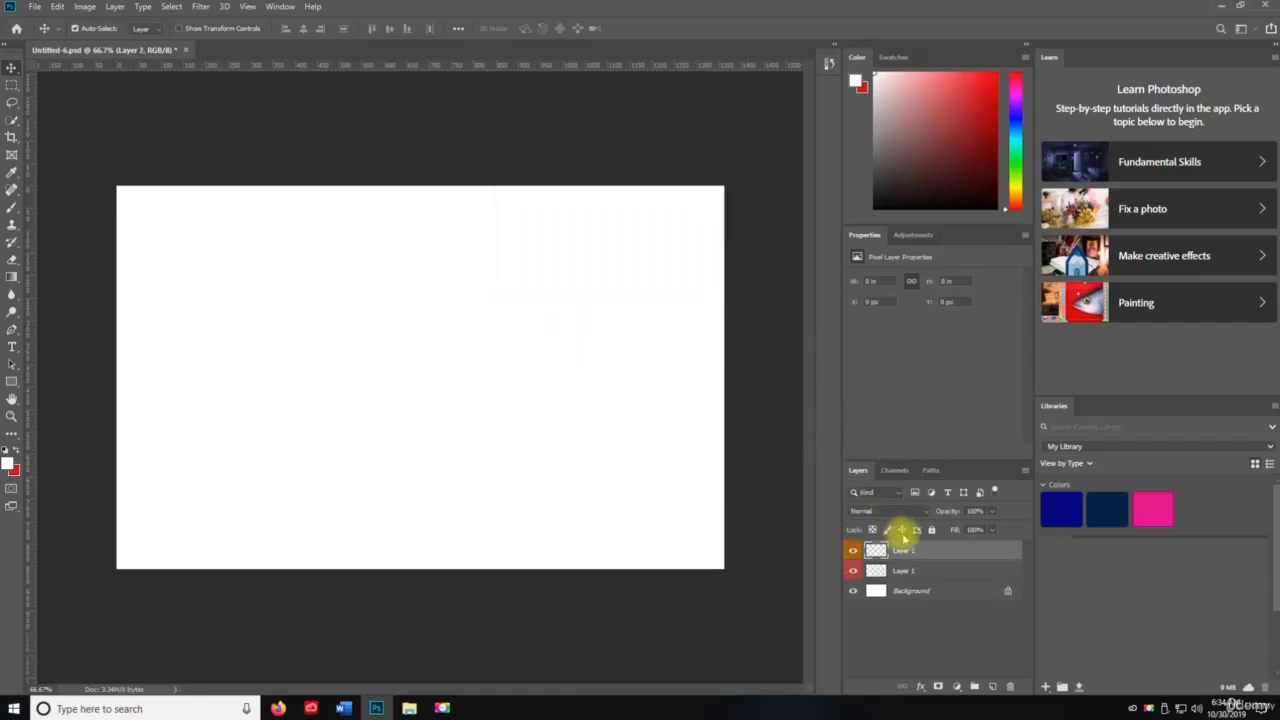
# - Add a new layer with a yellow color label above the orange-labelled one
pyautogui.hotkey('ctrl', 'shift', 'n')
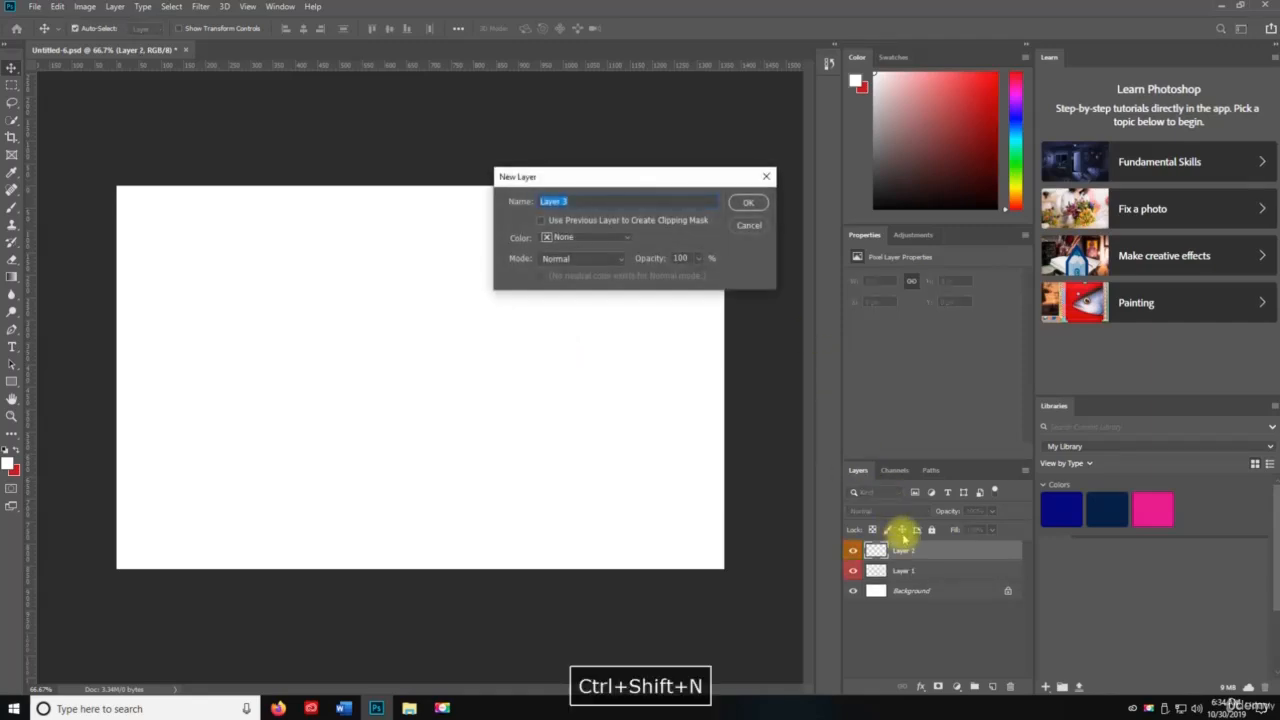
pyautogui.click(545, 238)
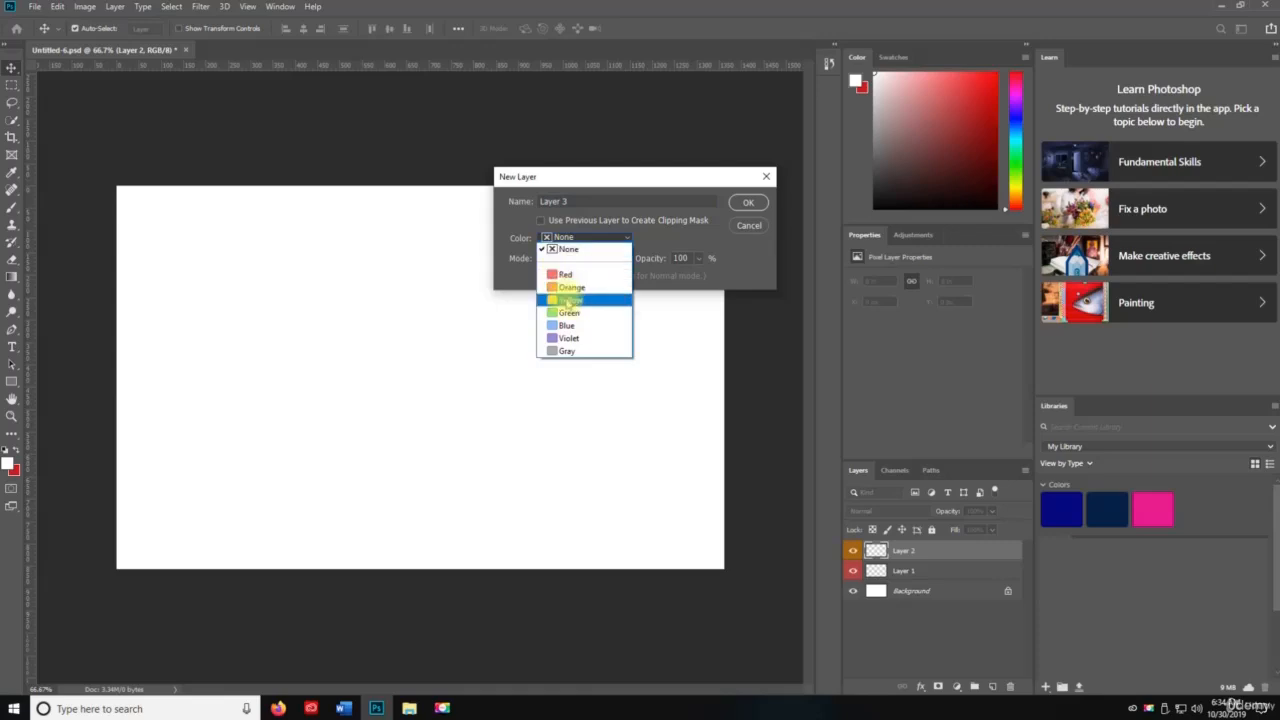
pyautogui.click(568, 304)
pyautogui.click(749, 203)
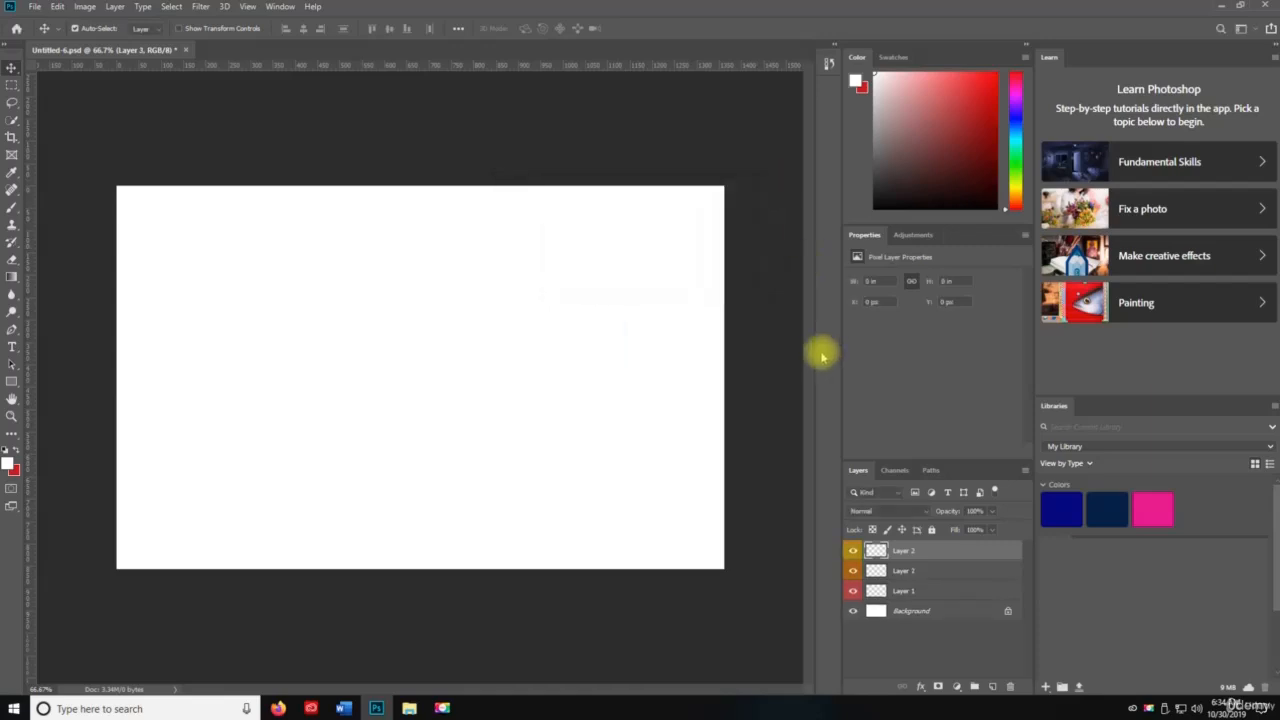
# - Add a new layer with a green color label above the yellow-labelled one
pyautogui.hotkey('ctrl', 'shift', 'n')
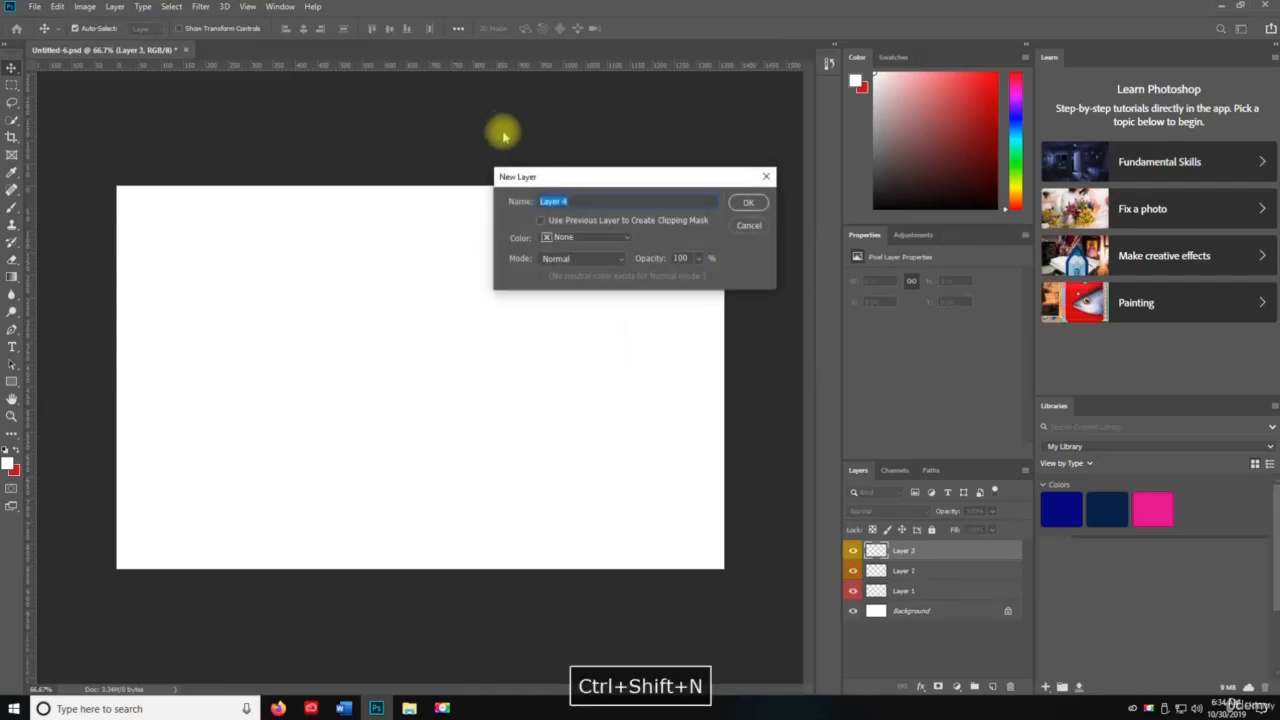
pyautogui.click(588, 243)
pyautogui.click(578, 317)
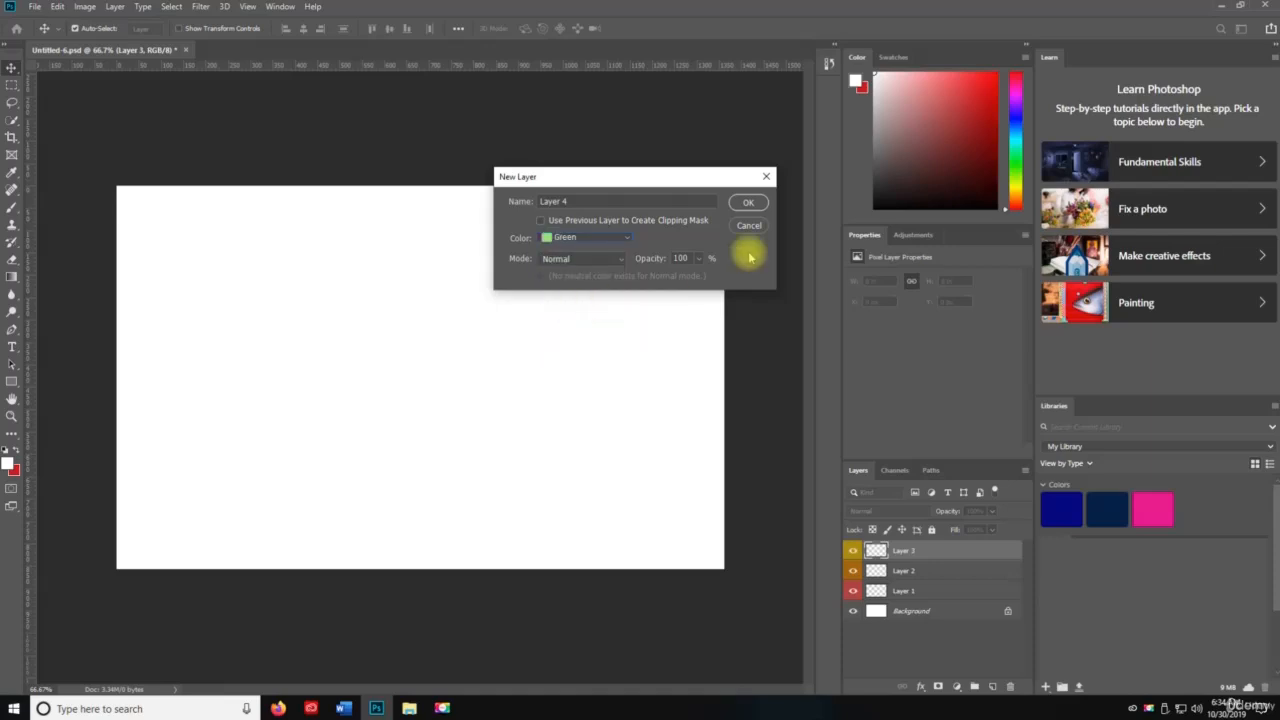
pyautogui.click(765, 207)
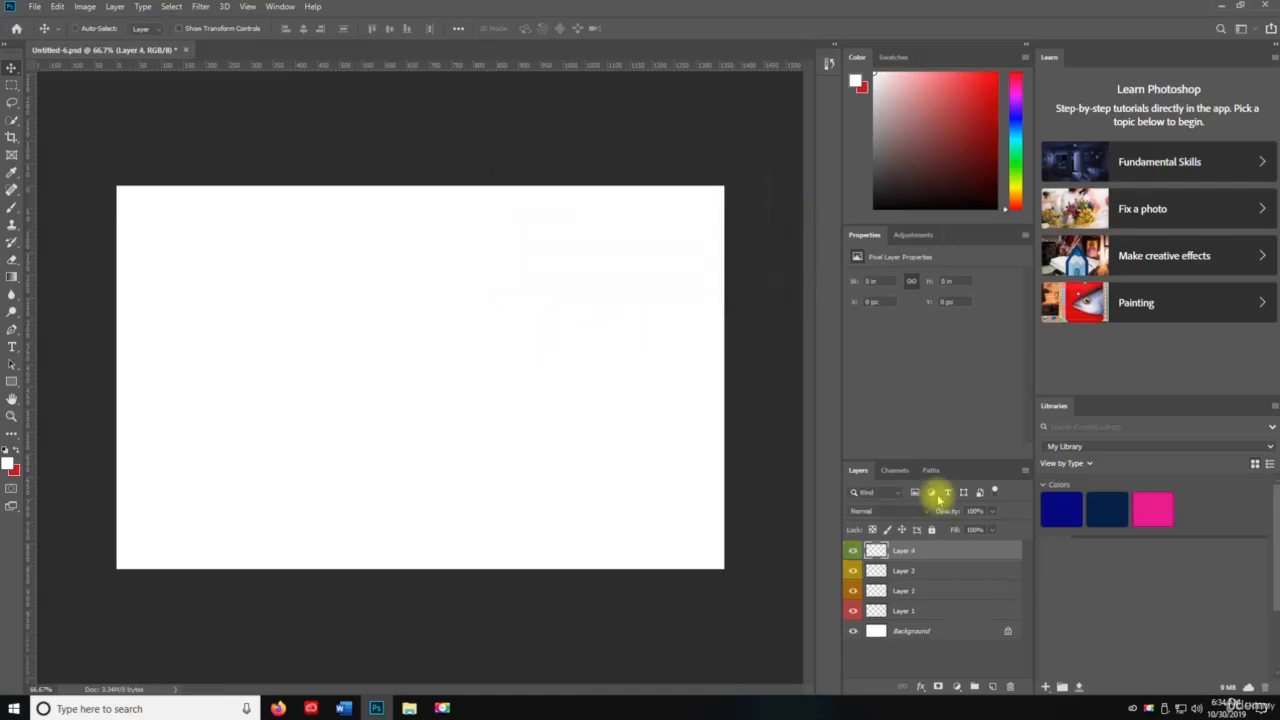
# - Add a new layer with a blue color label above the green-labelled one
pyautogui.hotkey('ctrl', 'shift', 'n')
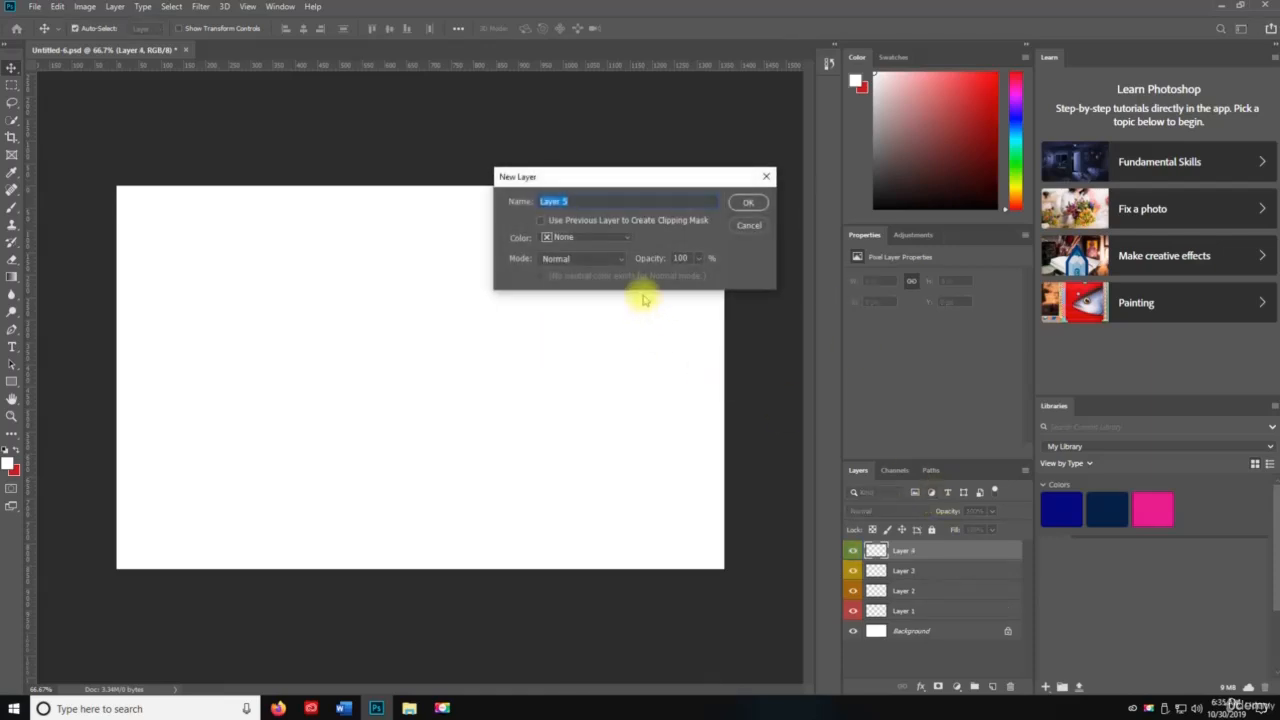
pyautogui.click(588, 240)
pyautogui.click(586, 330)
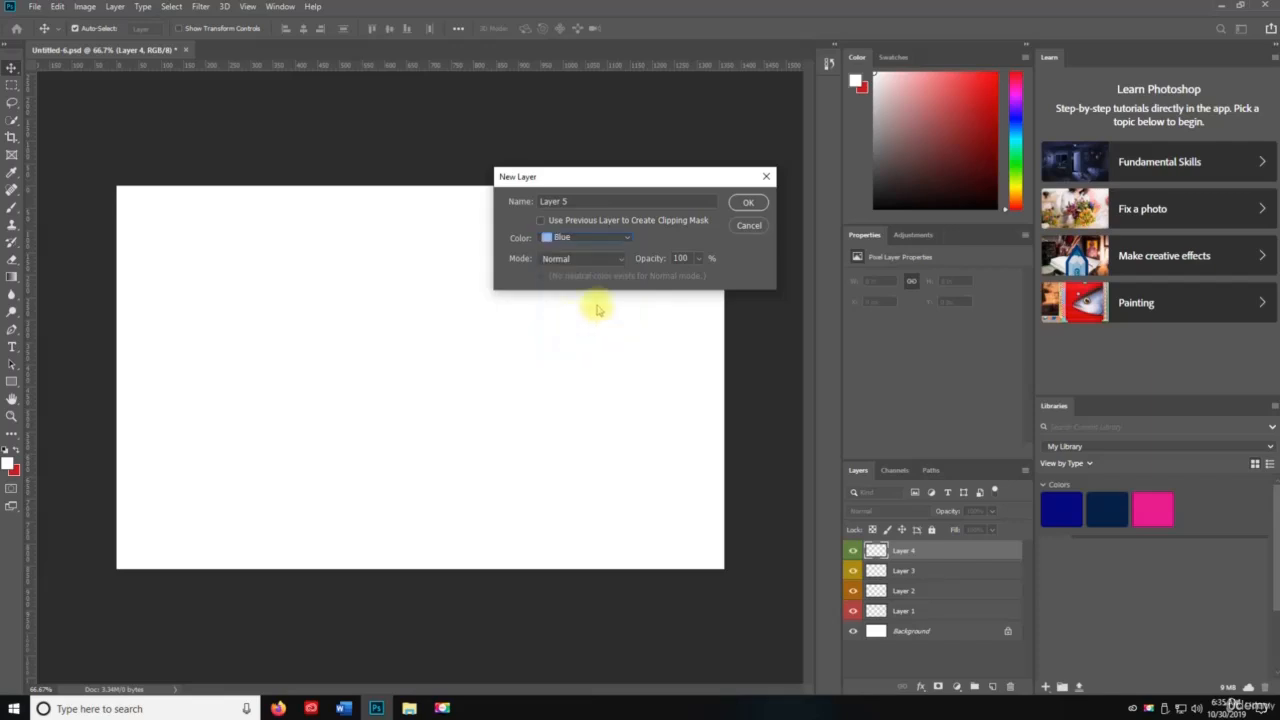
pyautogui.click(737, 202)
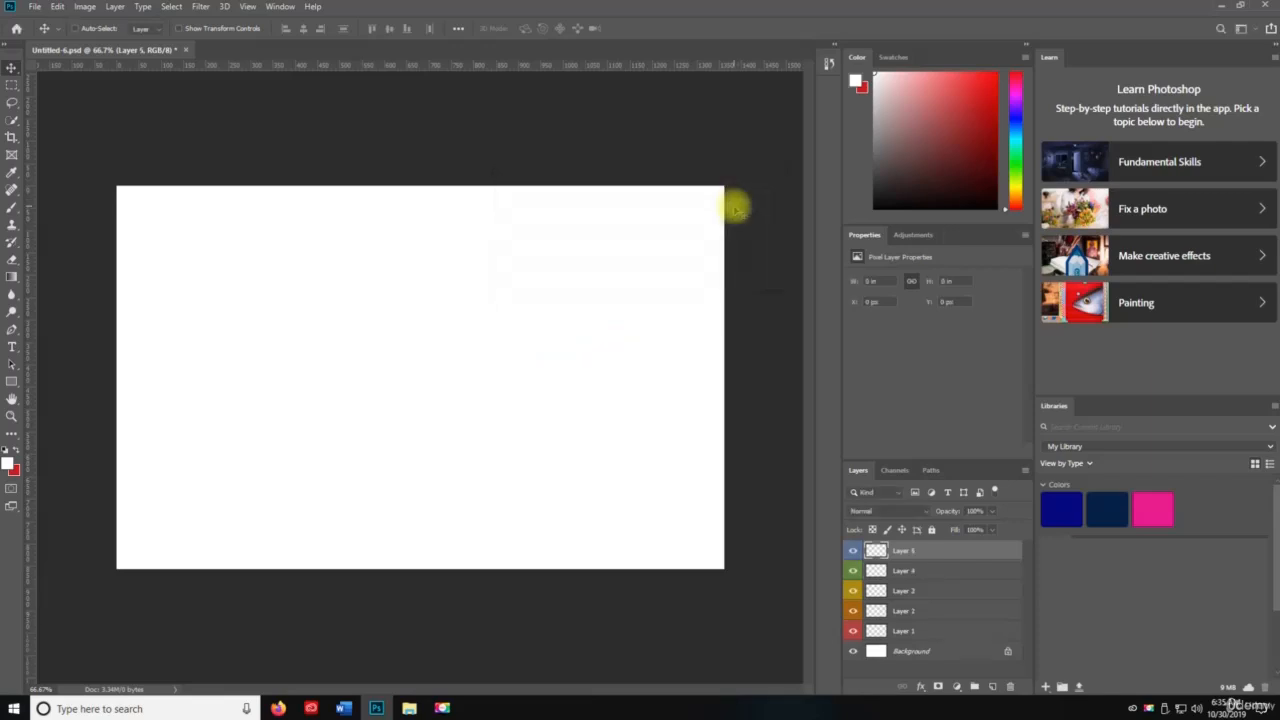
# - Add a new layer with a violet color label above the blue-labelled one
pyautogui.hotkey('ctrl', 'shift', 'n')
pyautogui.click(592, 238)
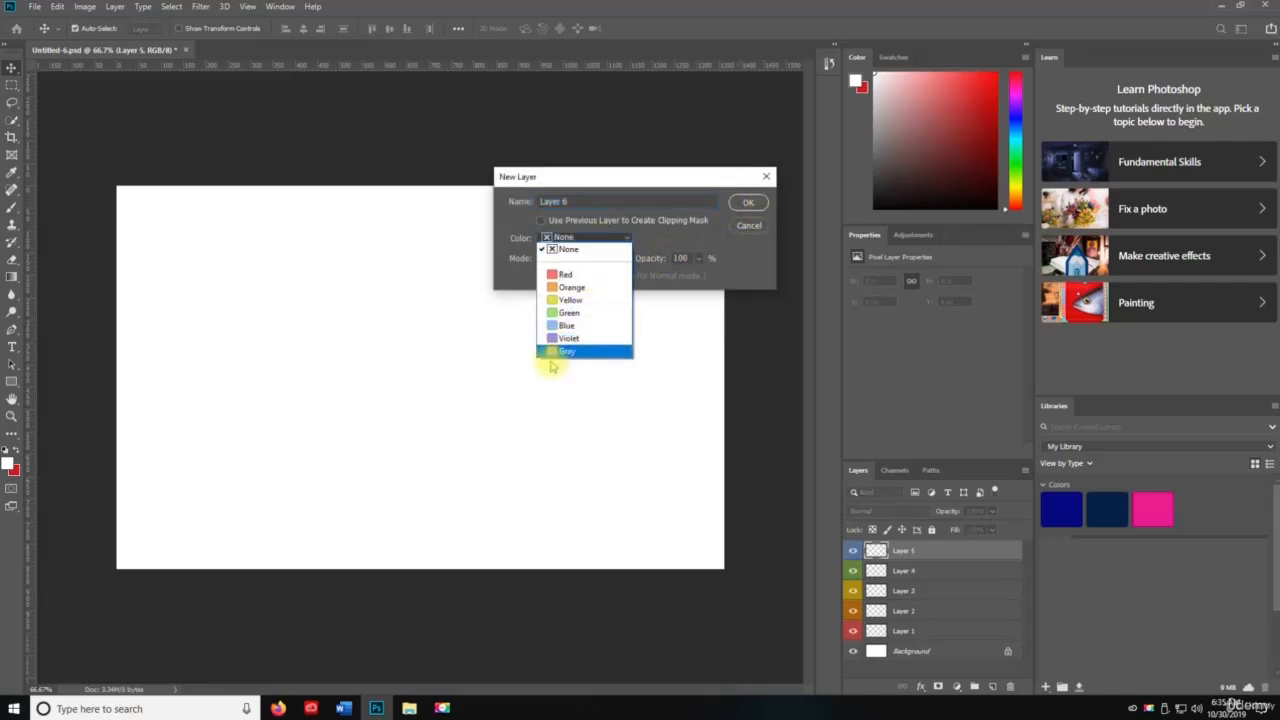
pyautogui.click(568, 340)
pyautogui.click(755, 203)
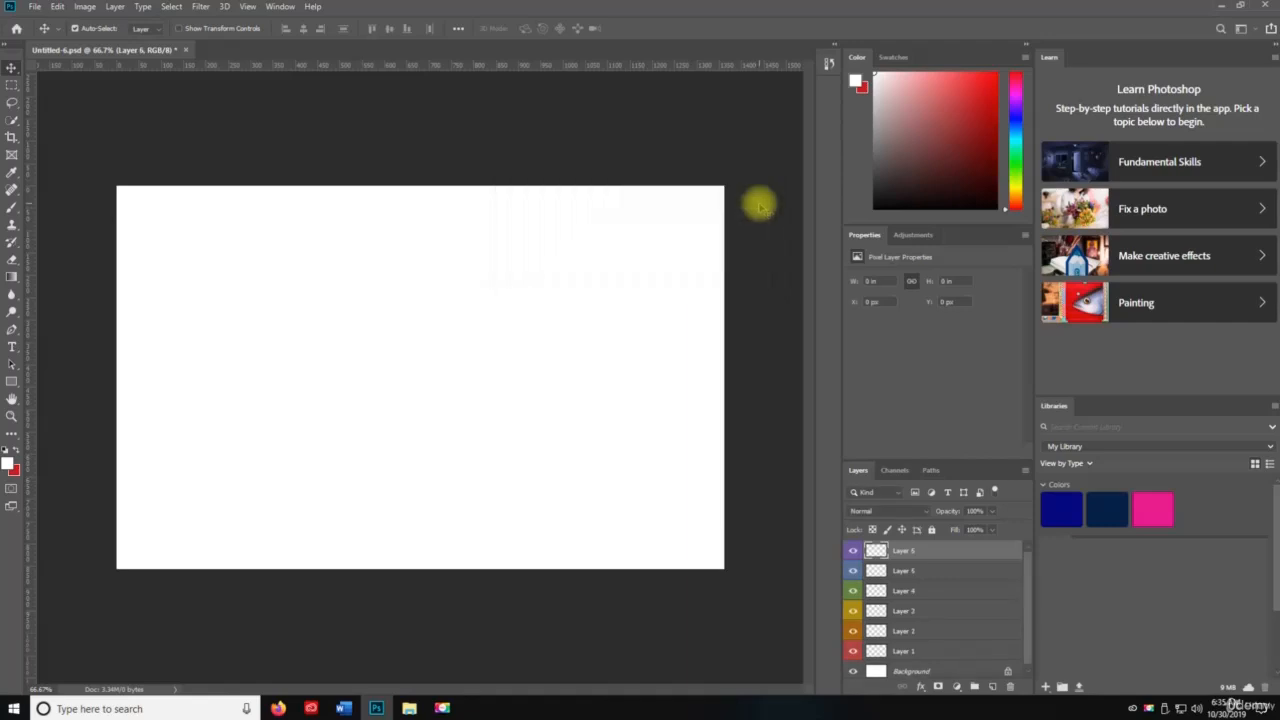
# - Add a new layer with a gray color label above the violet-labelled one
pyautogui.hotkey('ctrl', 'shift', 'n')
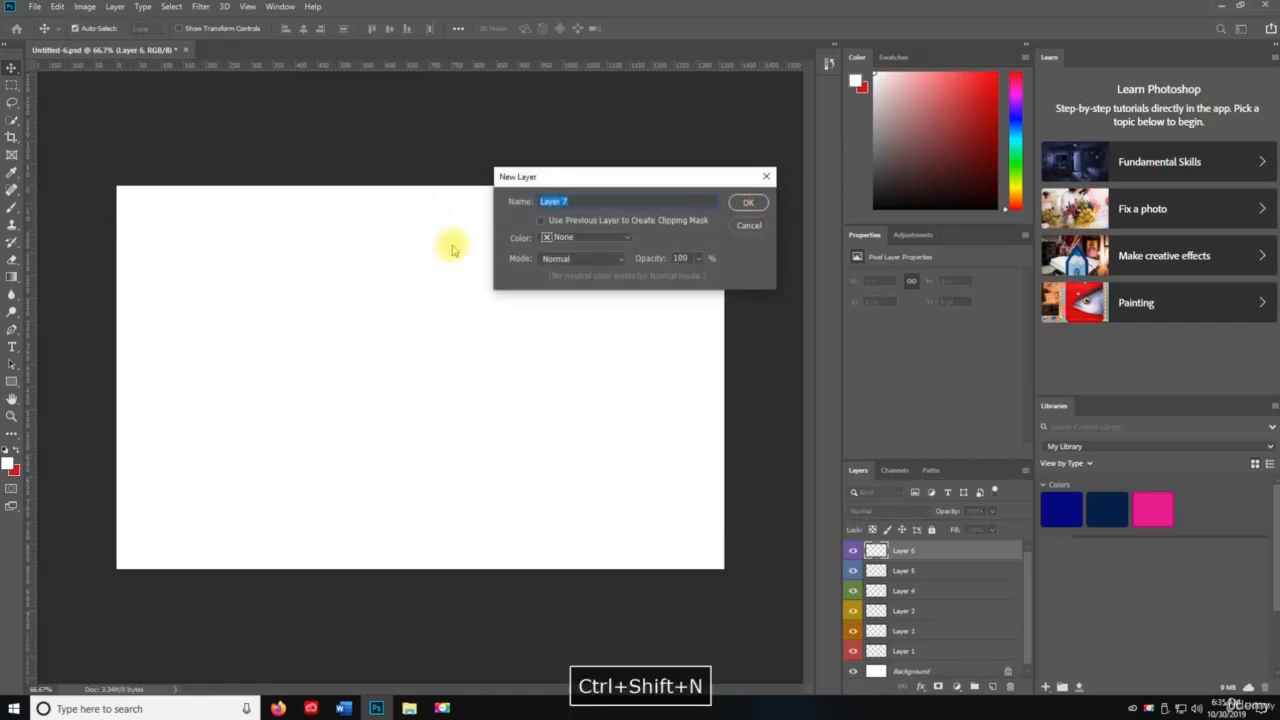
pyautogui.click(598, 238)
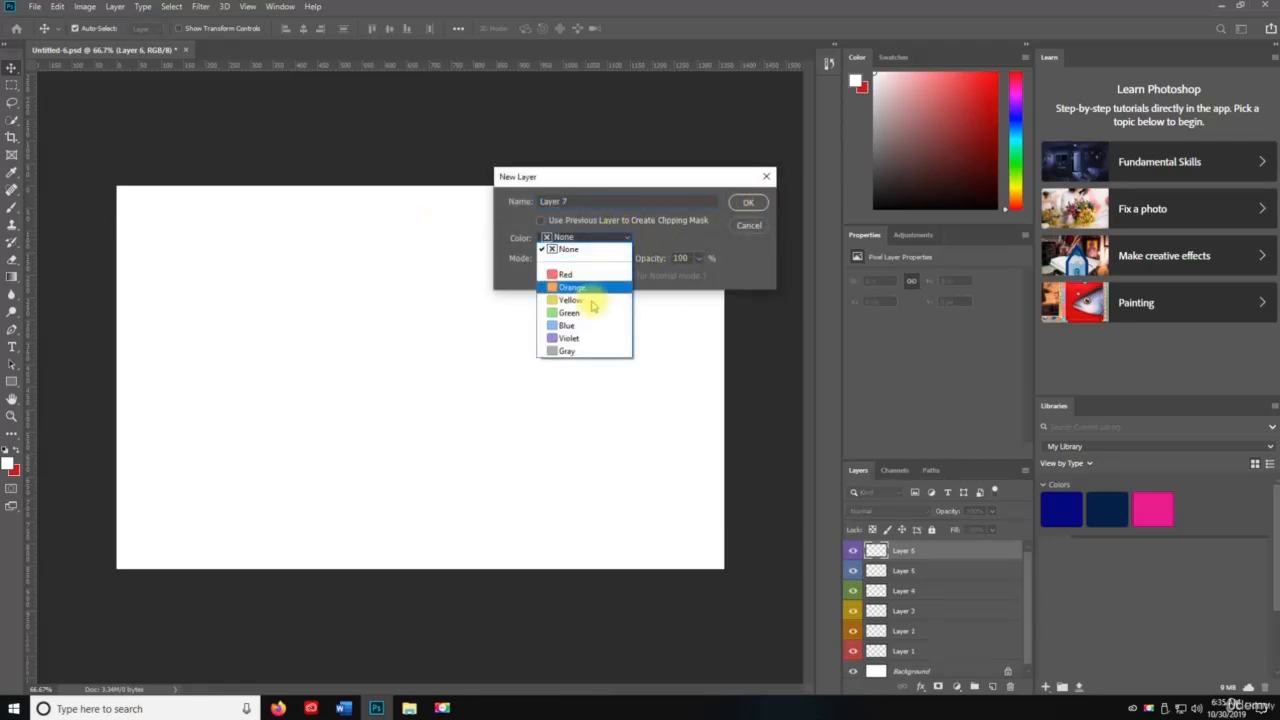
pyautogui.click(581, 354)
pyautogui.click(748, 202)
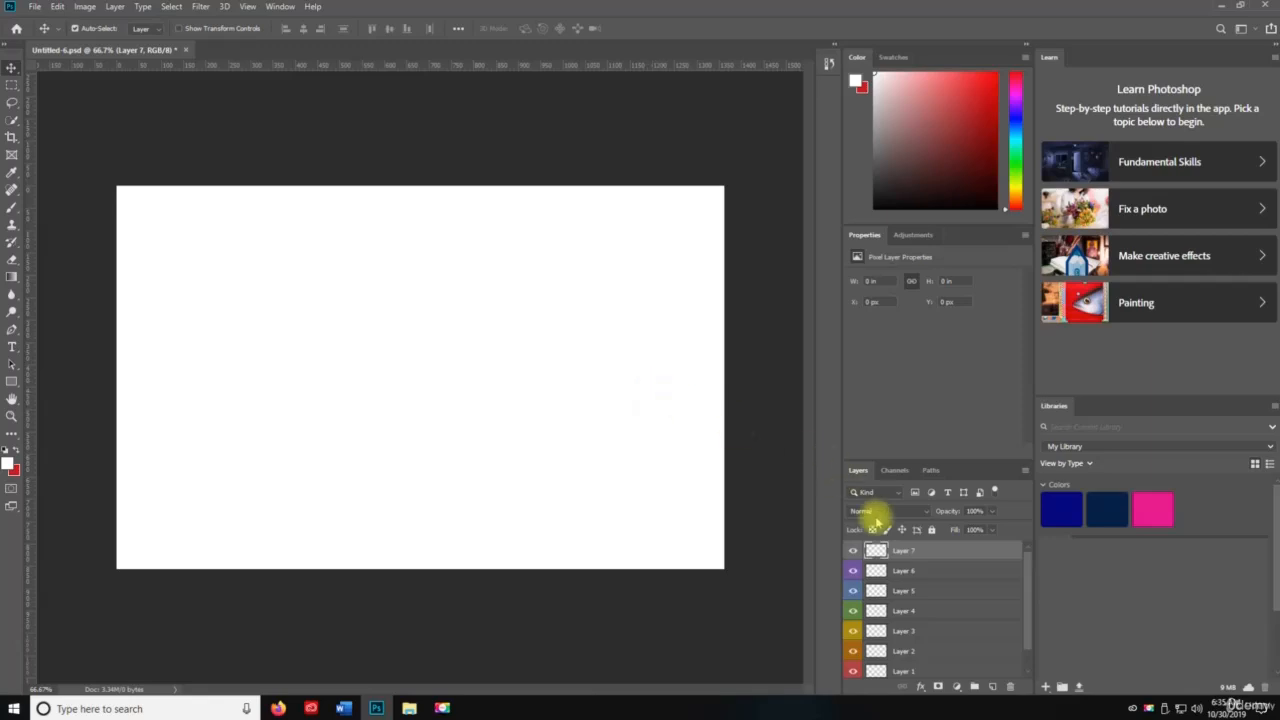
# - Make the layer list taller and duplicate the gray-labelled layer
pyautogui.moveTo(943, 460); pyautogui.dragTo(950, 375)
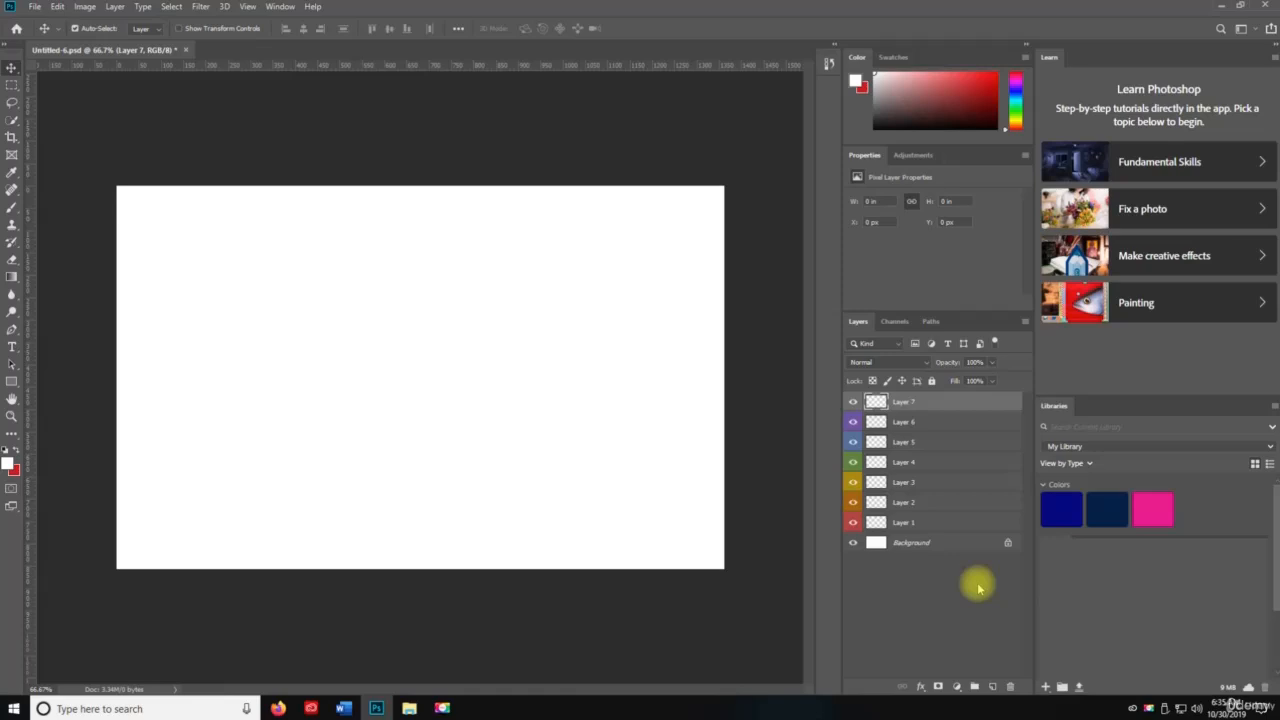
pyautogui.hotkey('ctrl', 'j')
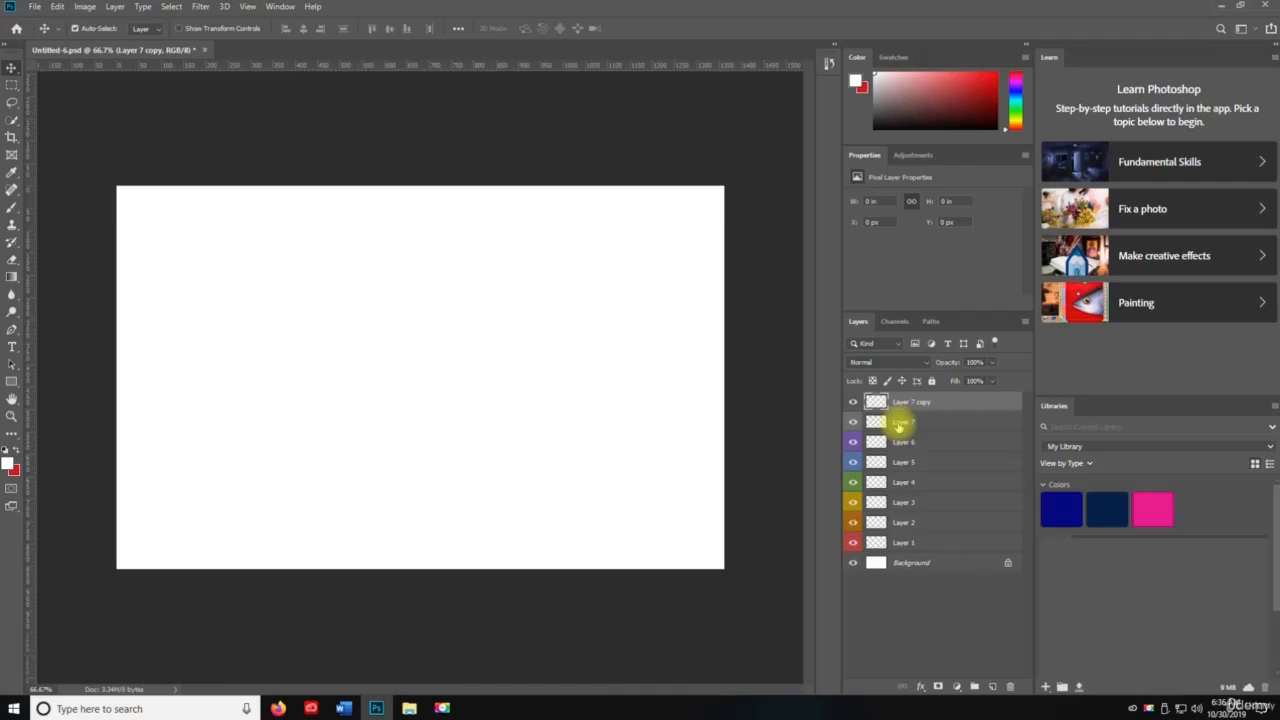
# - Try New Layer via Cut on the duplicated layer, selecting the gray-labelled original and returning to the copy
pyautogui.press('ctrl')
pyautogui.hotkey('ctrl', 'shift', 'j')
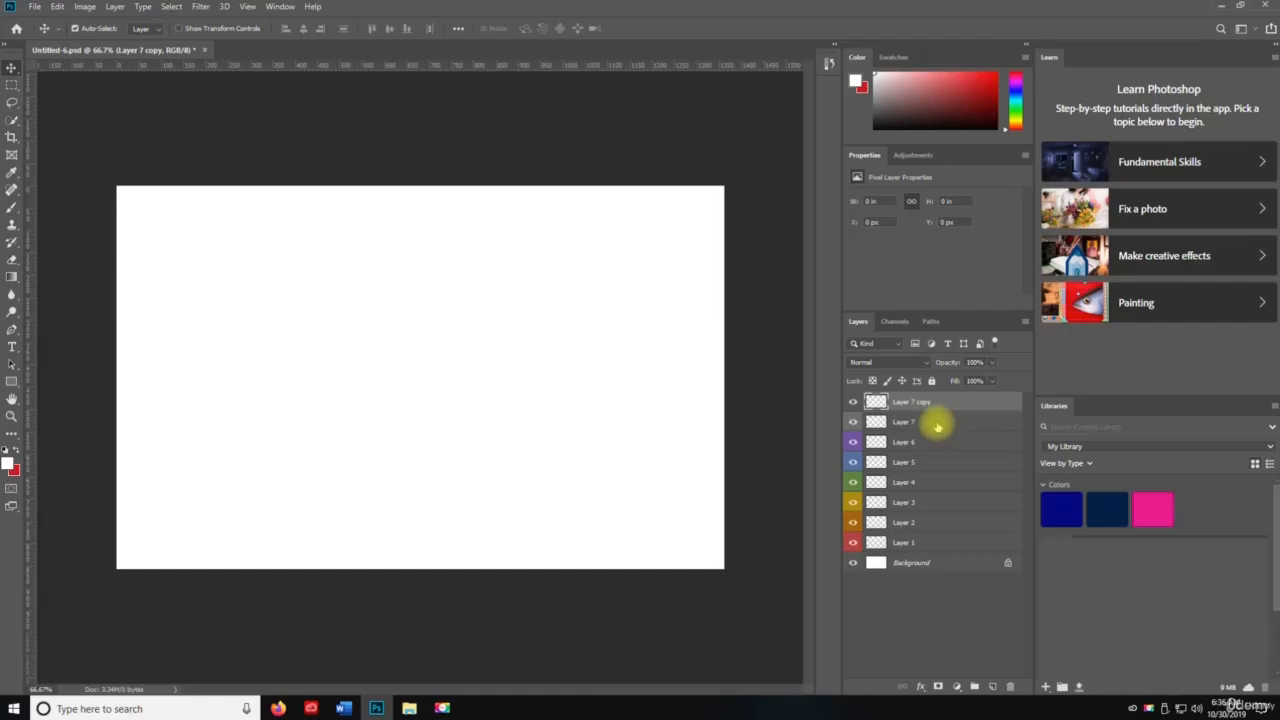
pyautogui.click(902, 422)
pyautogui.click(913, 408)
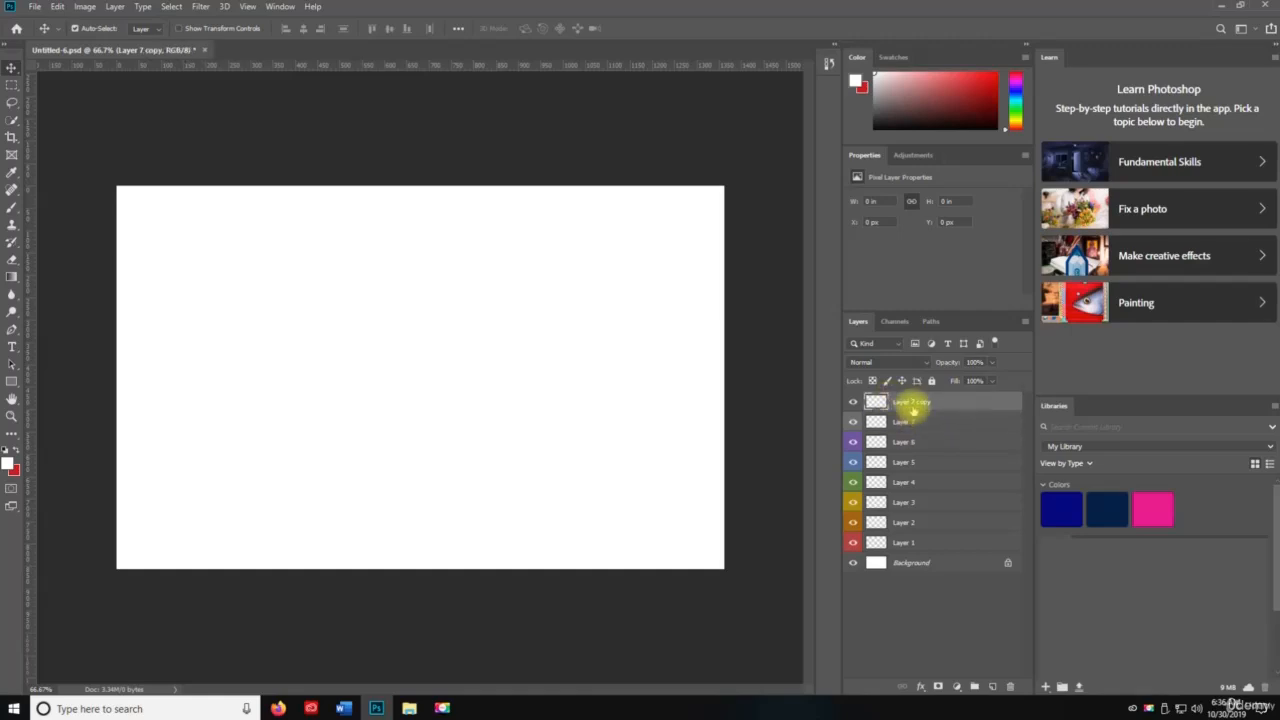
# - Try New Layer via Cut again on the duplicated layer and check the available new-layer commands
pyautogui.hotkey('ctrl', 'shift', 'j')
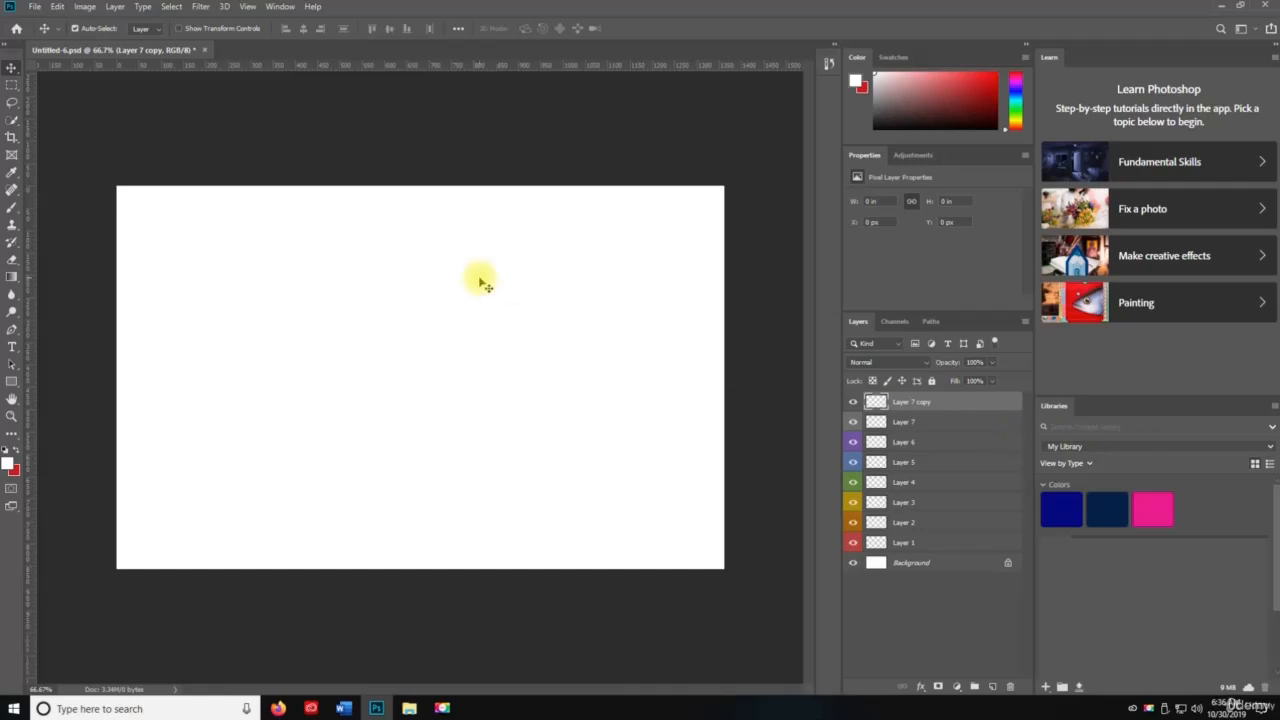
pyautogui.click(112, 6)
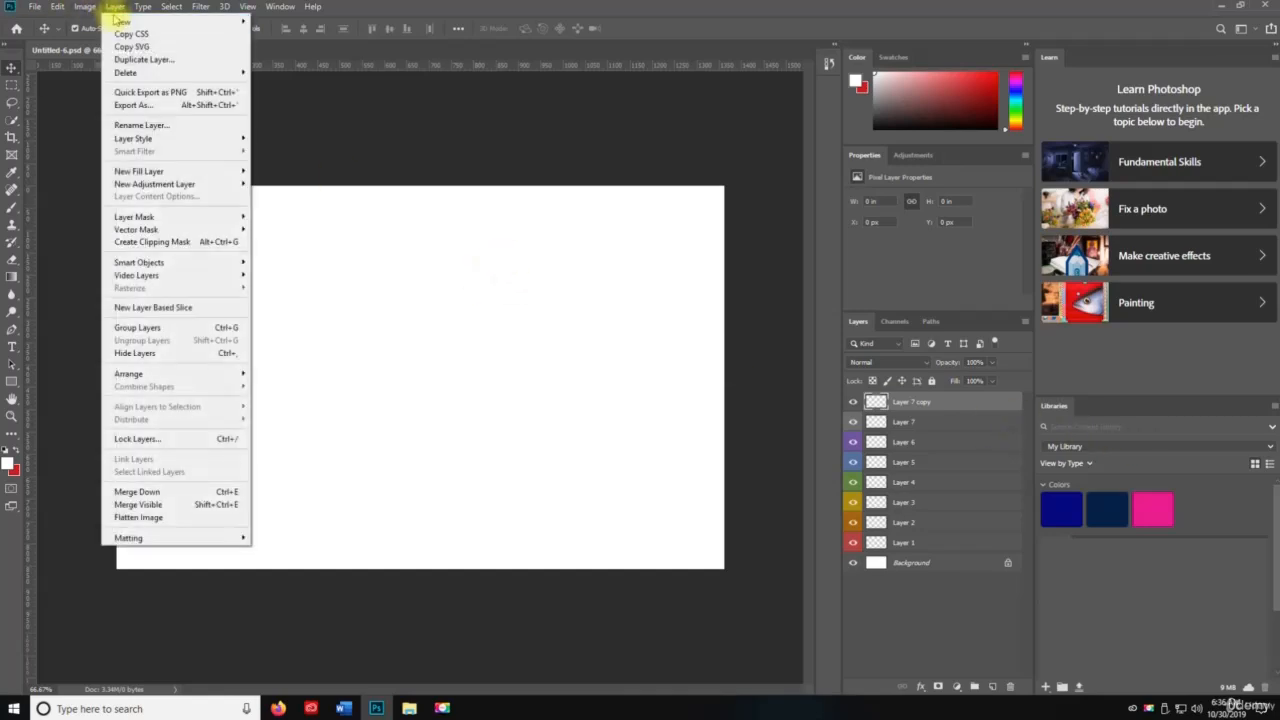
pyautogui.moveTo(119, 21)
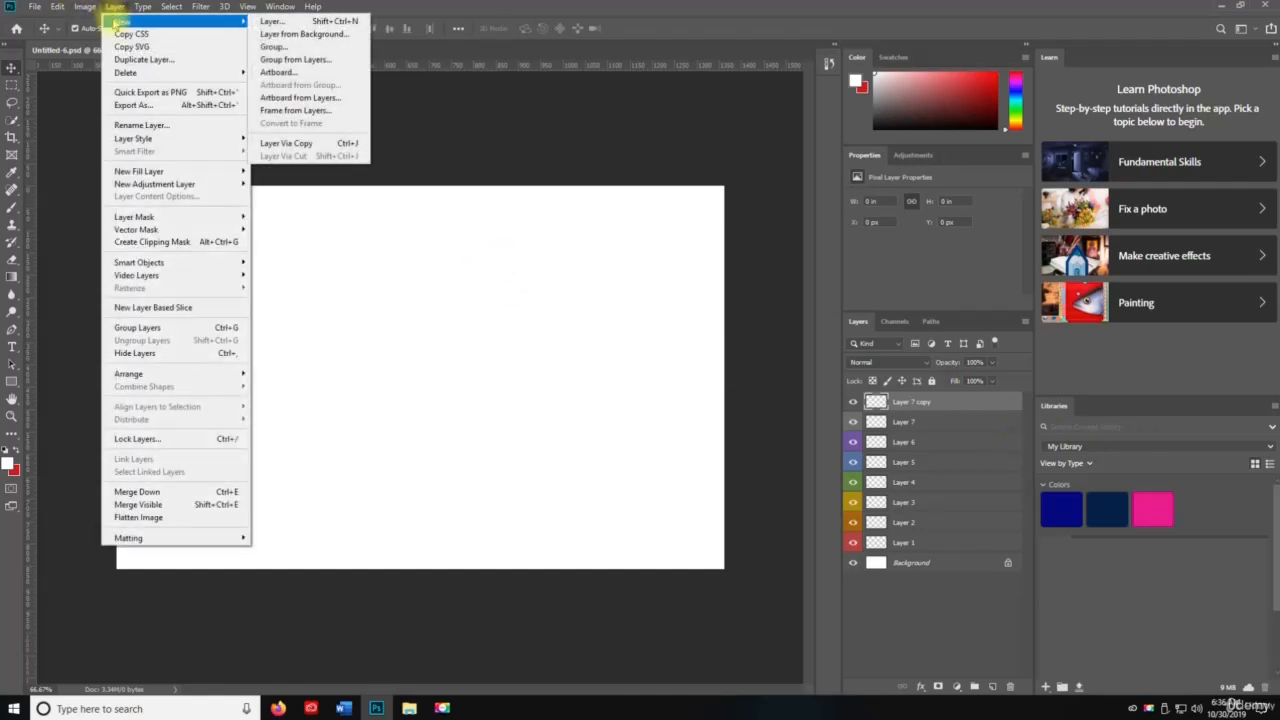
pyautogui.click(114, 6)
pyautogui.click(114, 6)
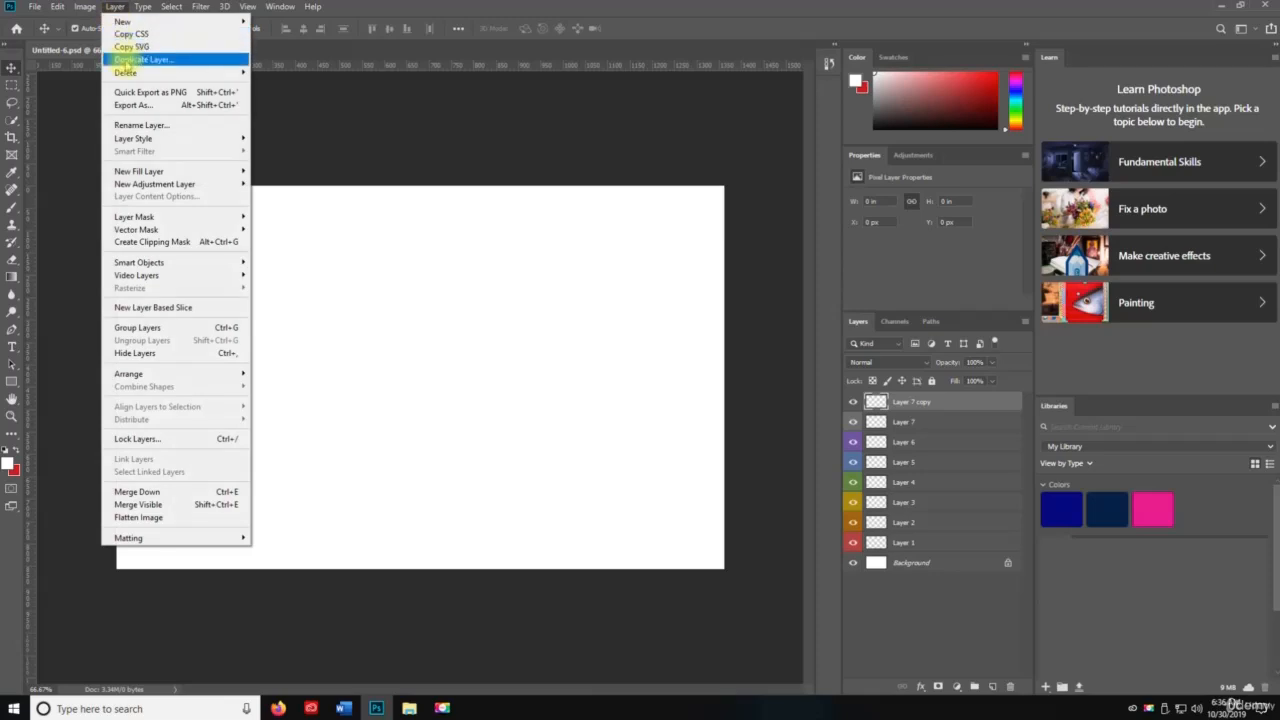
# - Dismiss the Duplicate Layer dialog without making another copy and delete the duplicated layer
pyautogui.click(125, 60)
pyautogui.click(749, 226)
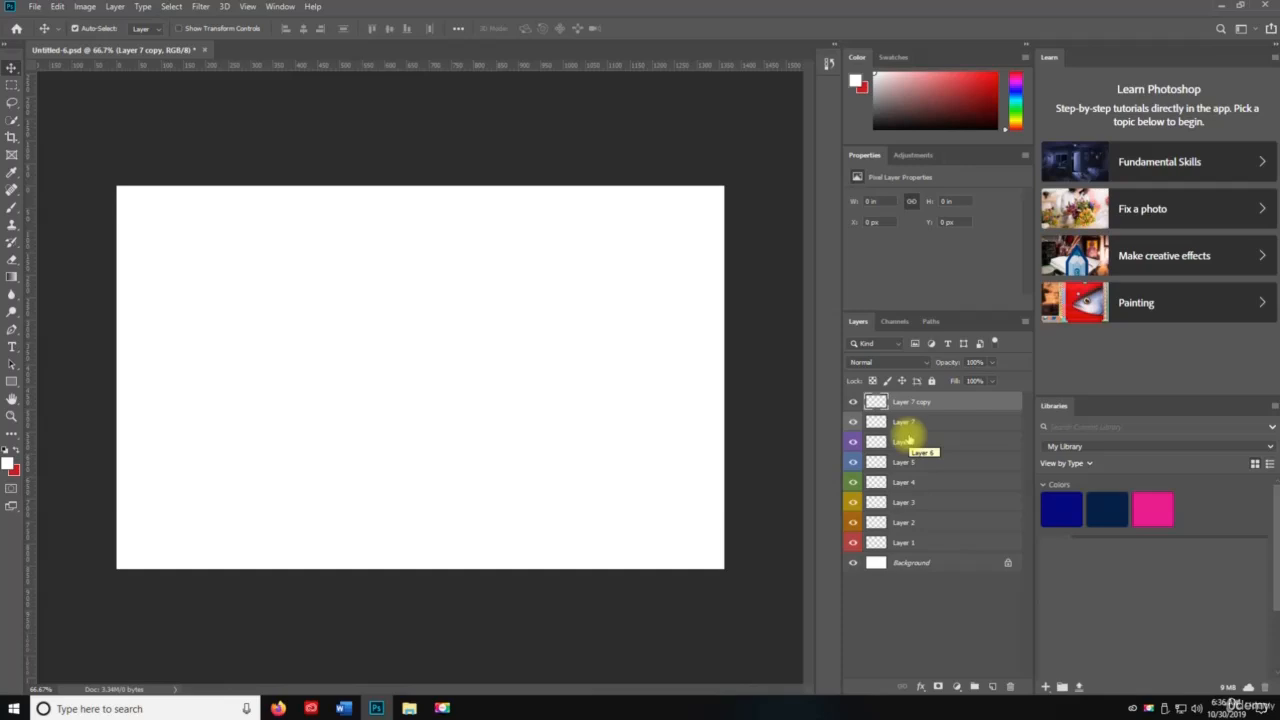
pyautogui.press('Delete')
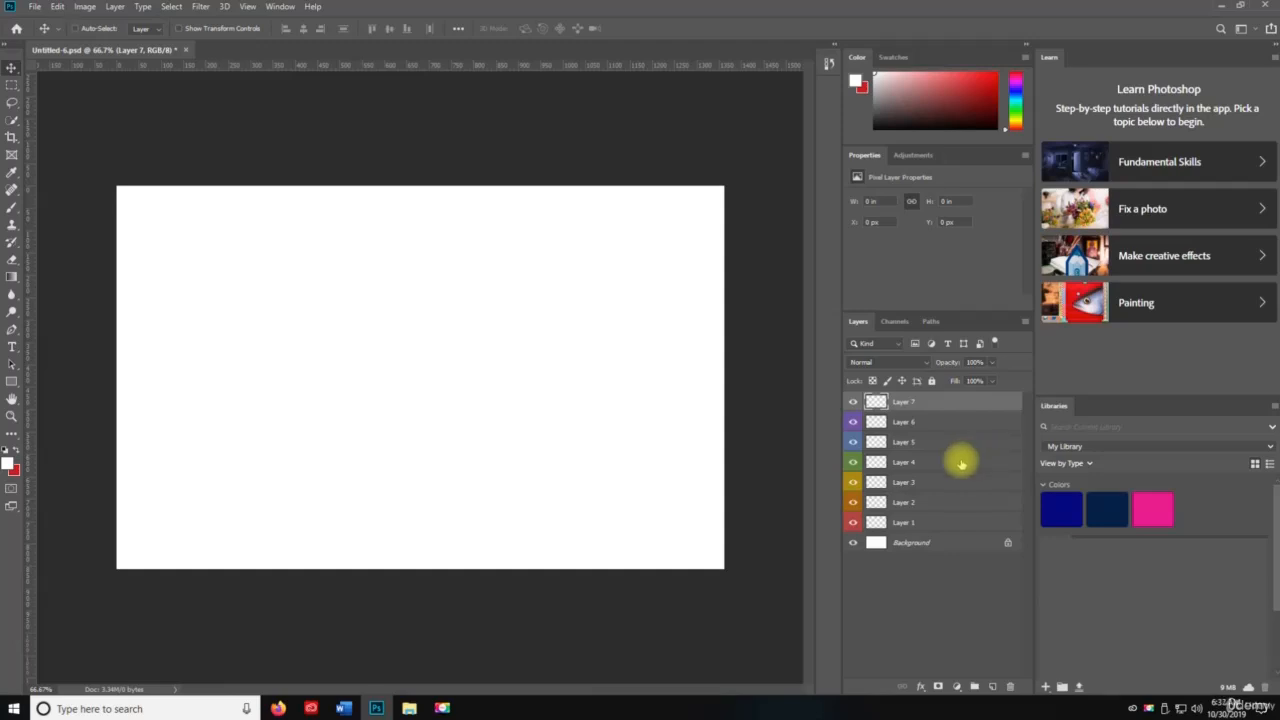
# - Try a quick PNG export of the empty gray-labelled layer and dismiss the message
pyautogui.hotkey('ctrl', 'shift', "'")
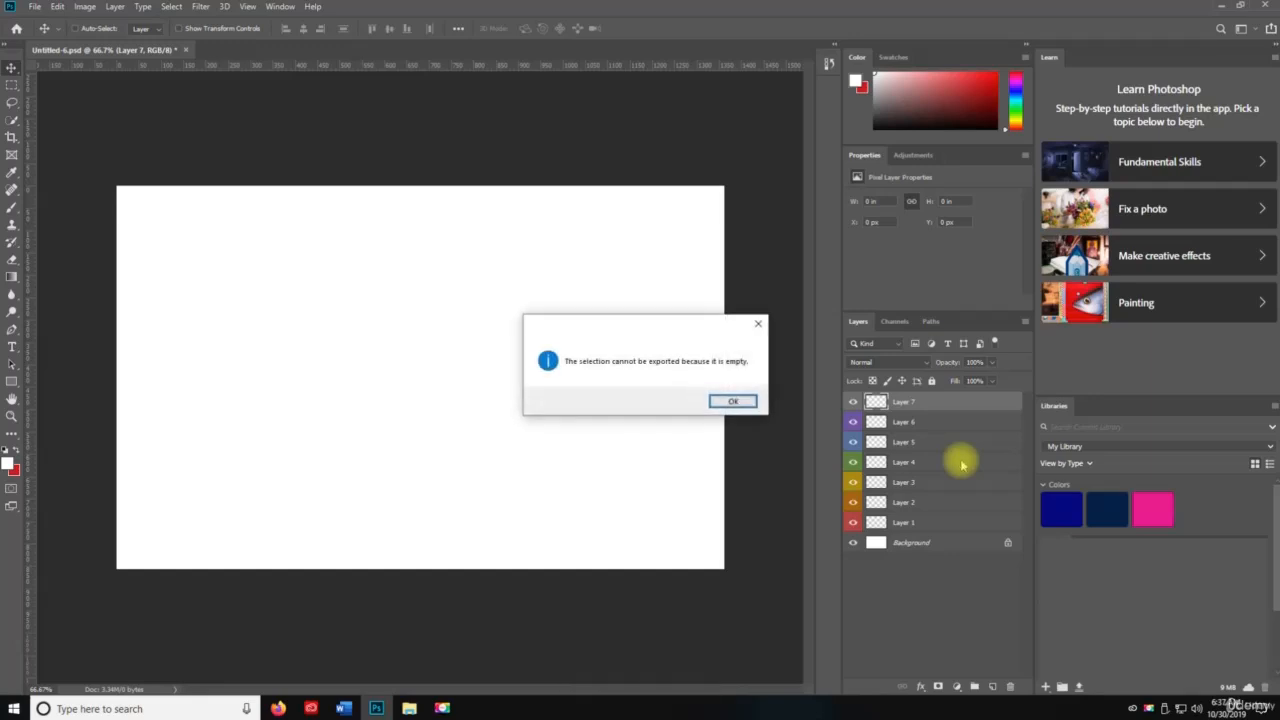
pyautogui.press('Return')
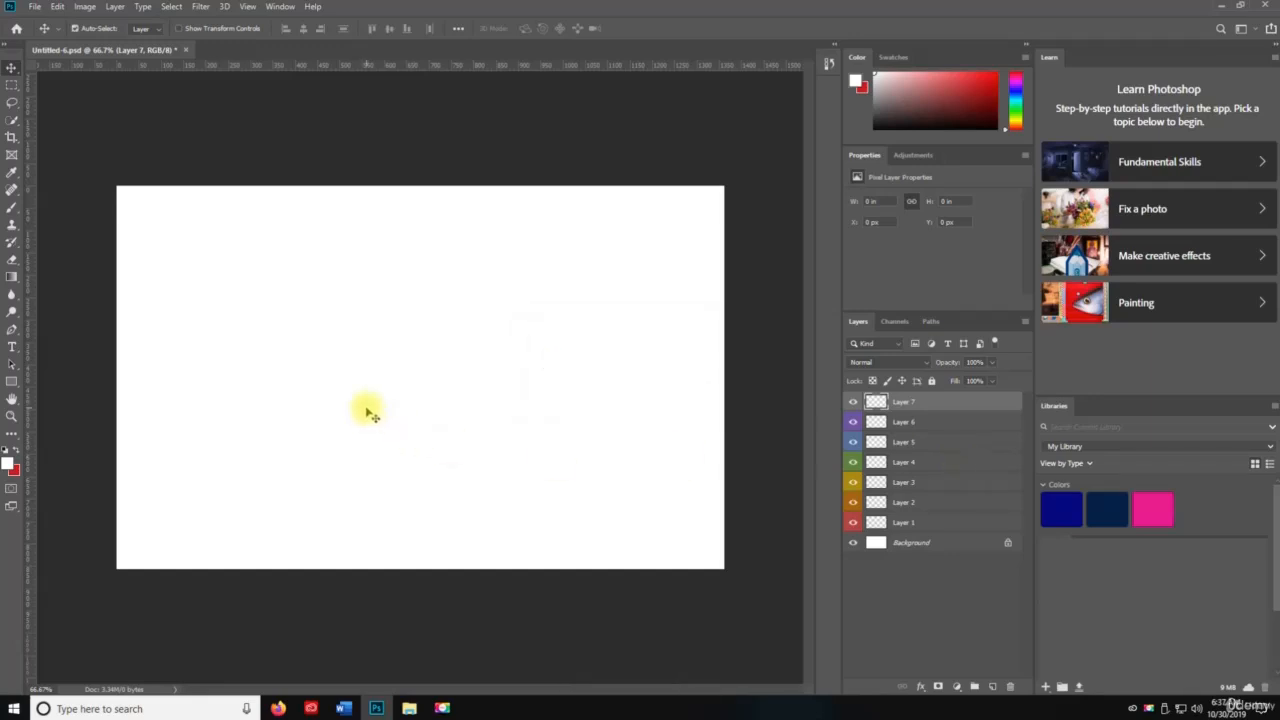
# - Paint a looping red freehand scribble across the canvas on the gray-labelled layer with the Brush tool
pyautogui.press('b')
pyautogui.press('x')
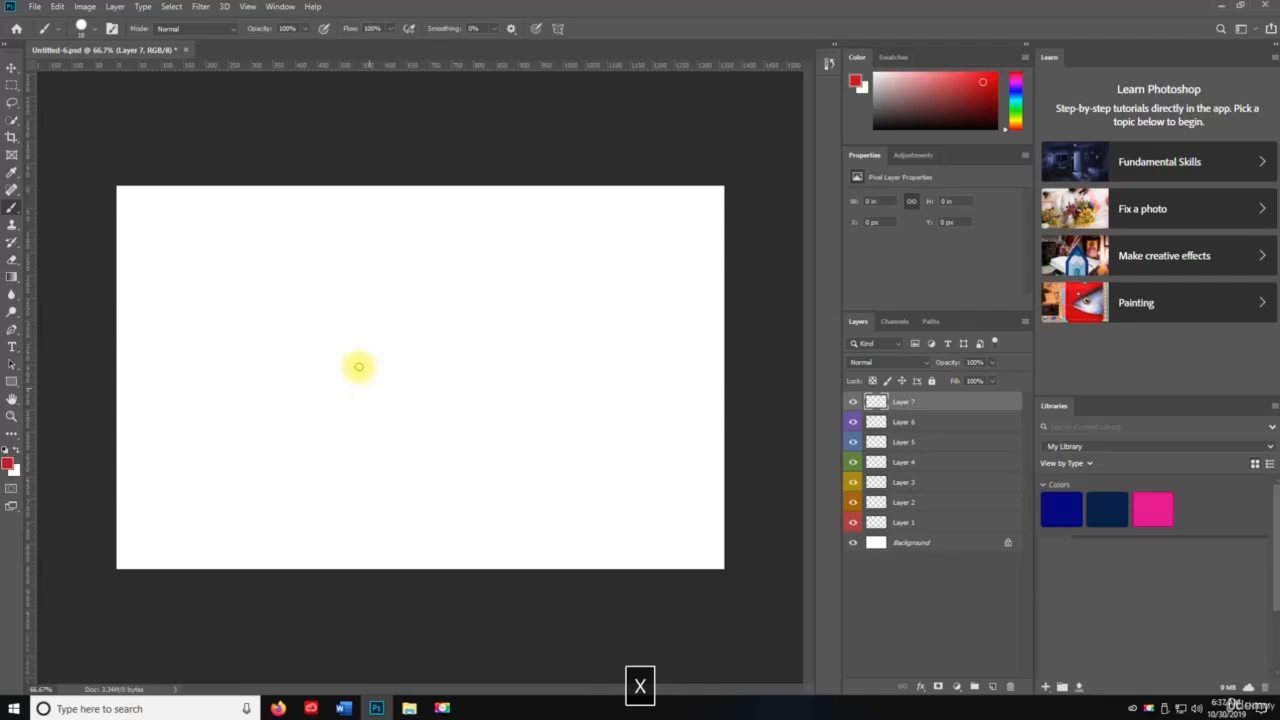
pyautogui.moveTo(310, 345)
pyautogui.mouseDown()
pyautogui.moveTo(634, 349)
pyautogui.moveTo(607, 449)
pyautogui.mouseUp()
pyautogui.moveTo(468, 461)
pyautogui.mouseDown()
pyautogui.moveTo(342, 455)
pyautogui.moveTo(390, 453)
pyautogui.moveTo(435, 430)
pyautogui.mouseUp()
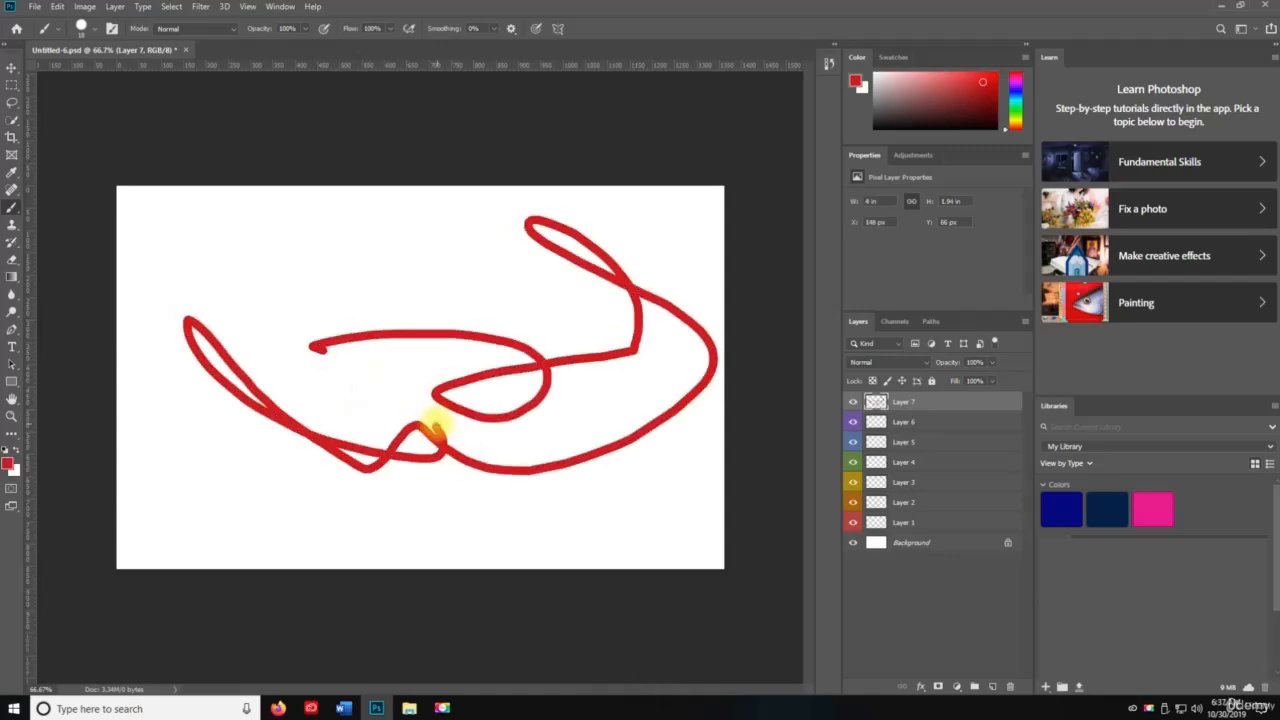
# - Quick export the painted gray-labelled layer as a PNG named Layer 7 on the desktop
pyautogui.hotkey('ctrl', 'shift', "'")
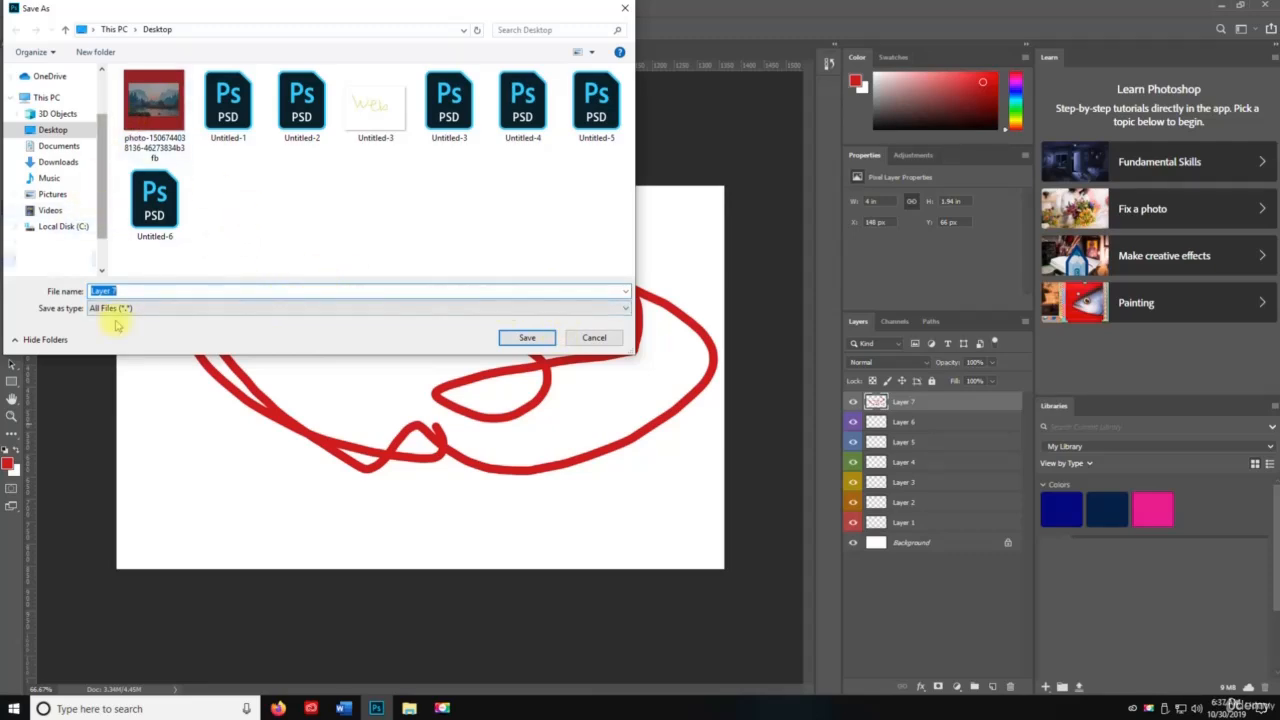
pyautogui.click(527, 337)
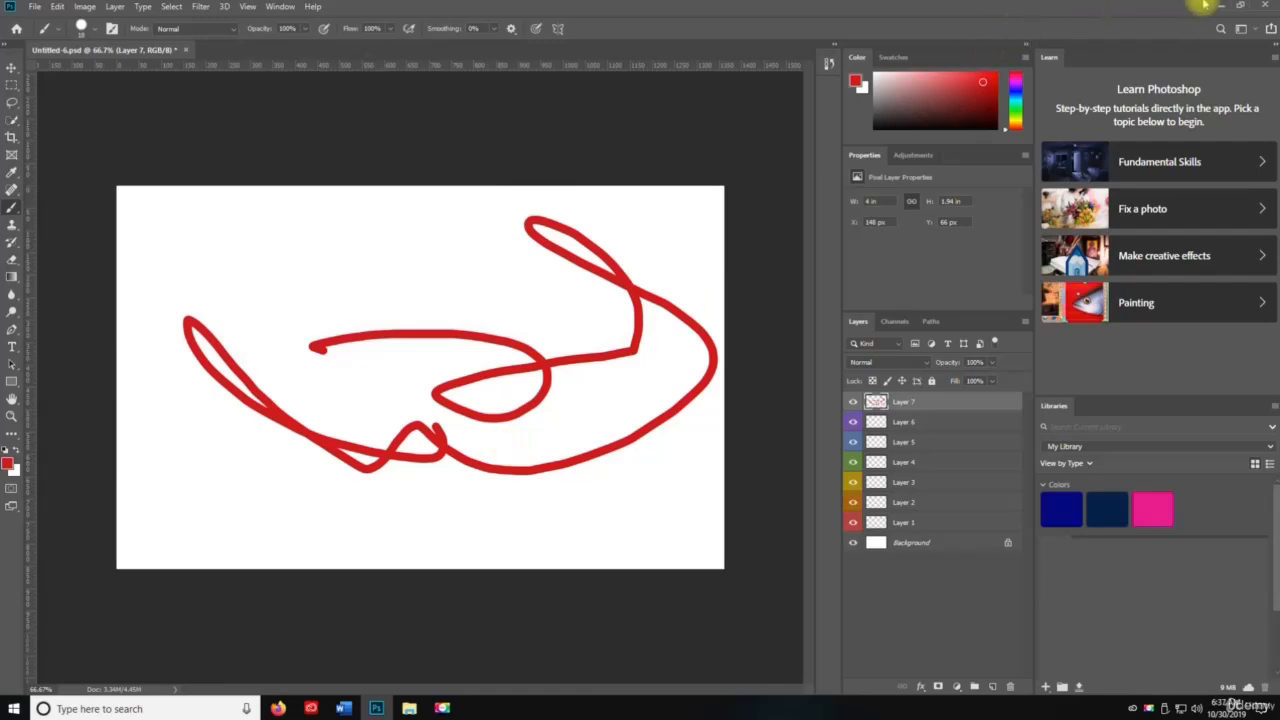
pyautogui.press('space')
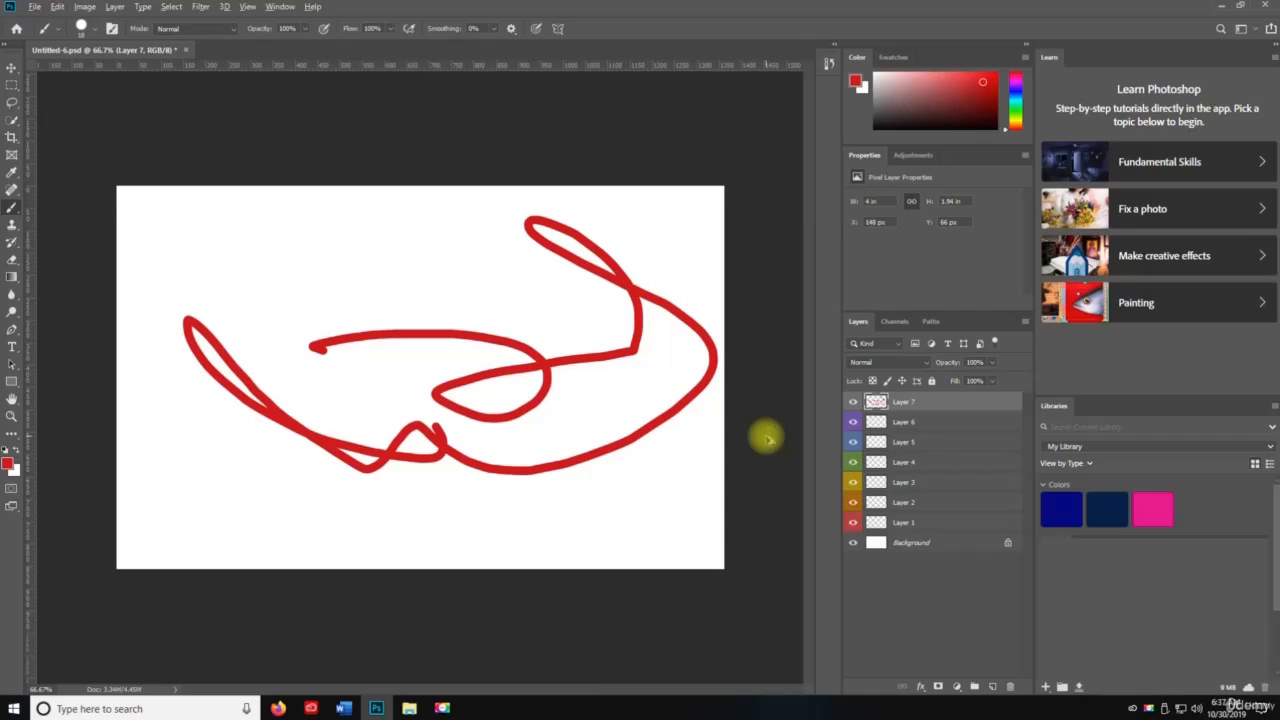
# - Export the painted layer with Export As in PNG format, saving it to the desktop as Layer 78
pyautogui.hotkey('ctrl', 'alt', 'shift', 'w')
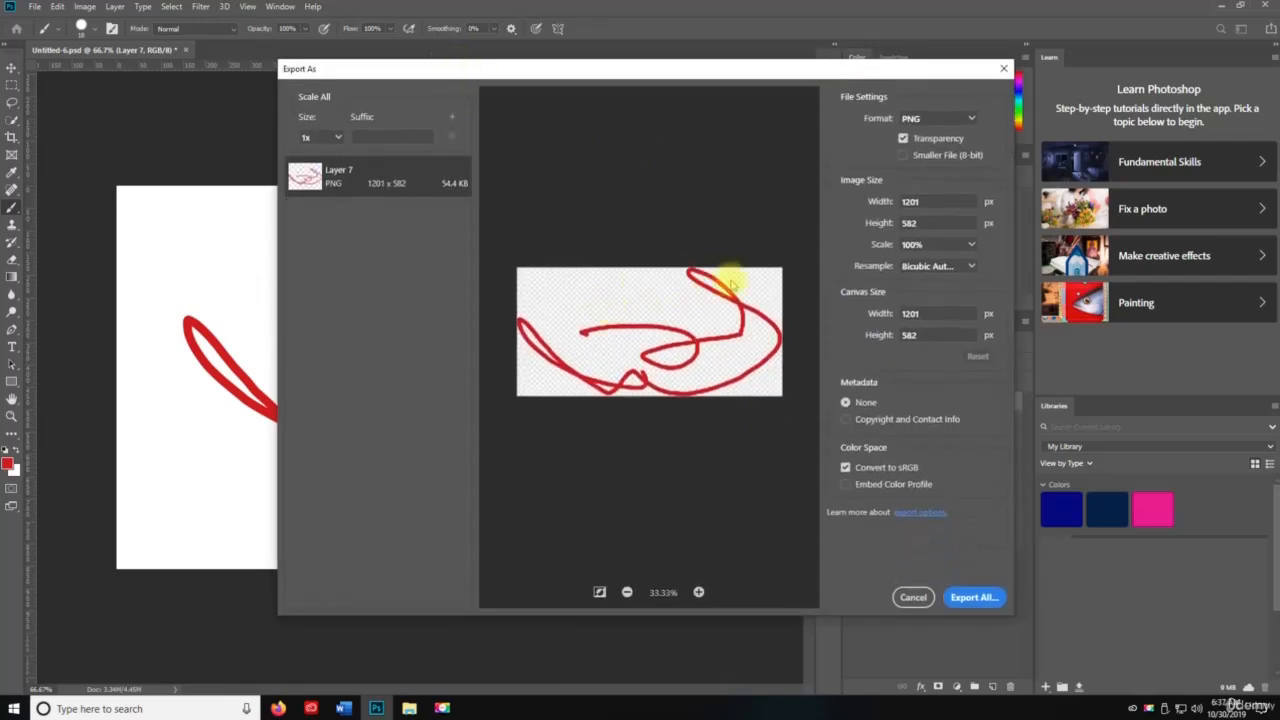
pyautogui.click(907, 122)
pyautogui.click(906, 122)
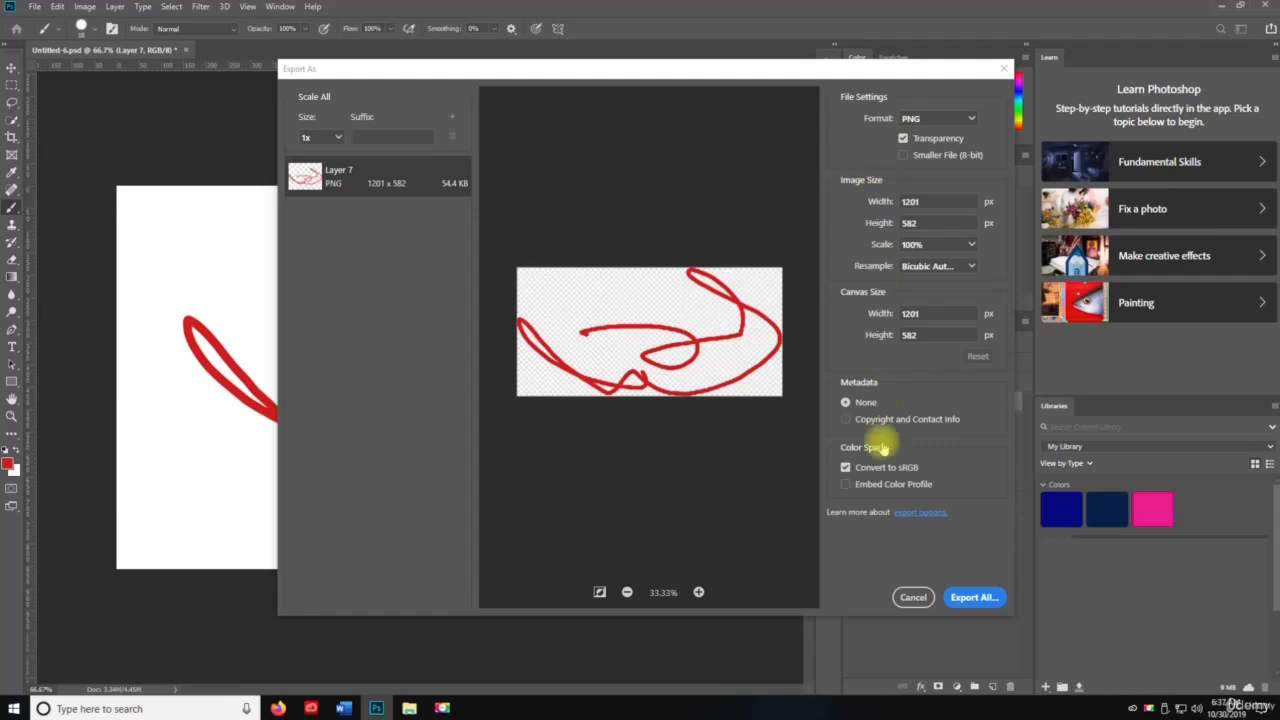
pyautogui.click(975, 597)
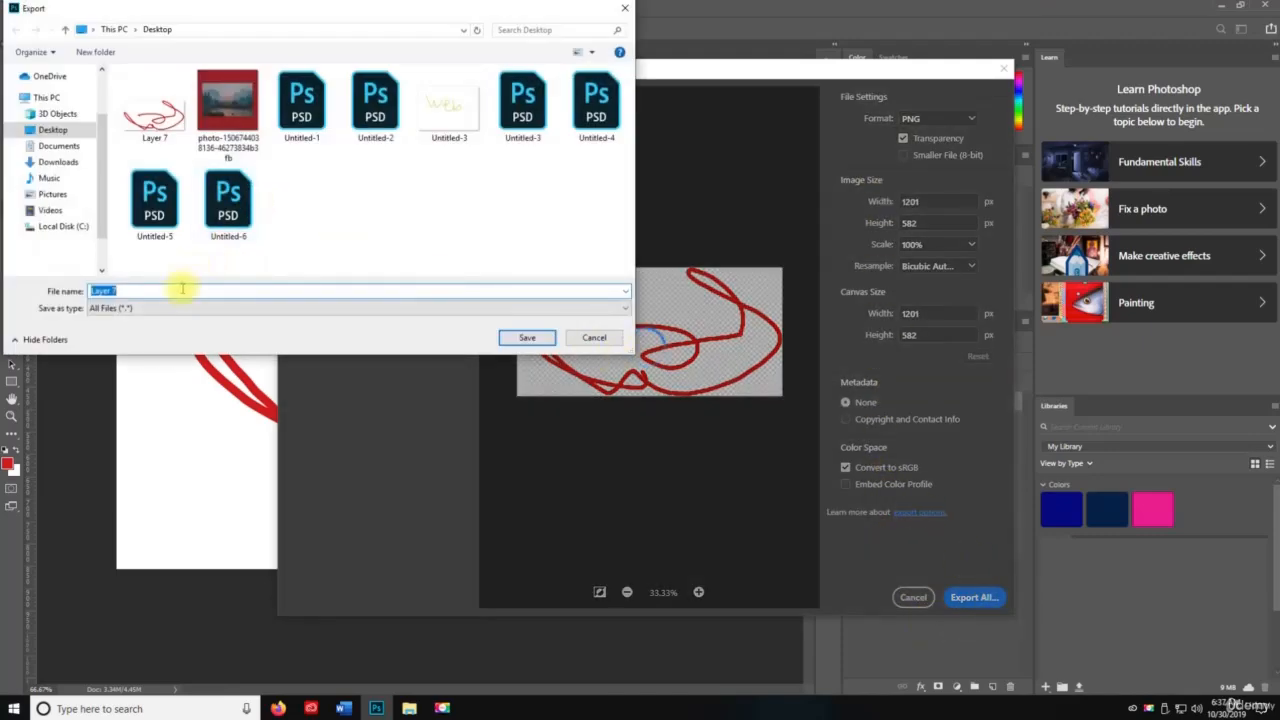
pyautogui.click(182, 289)
pyautogui.write('8')
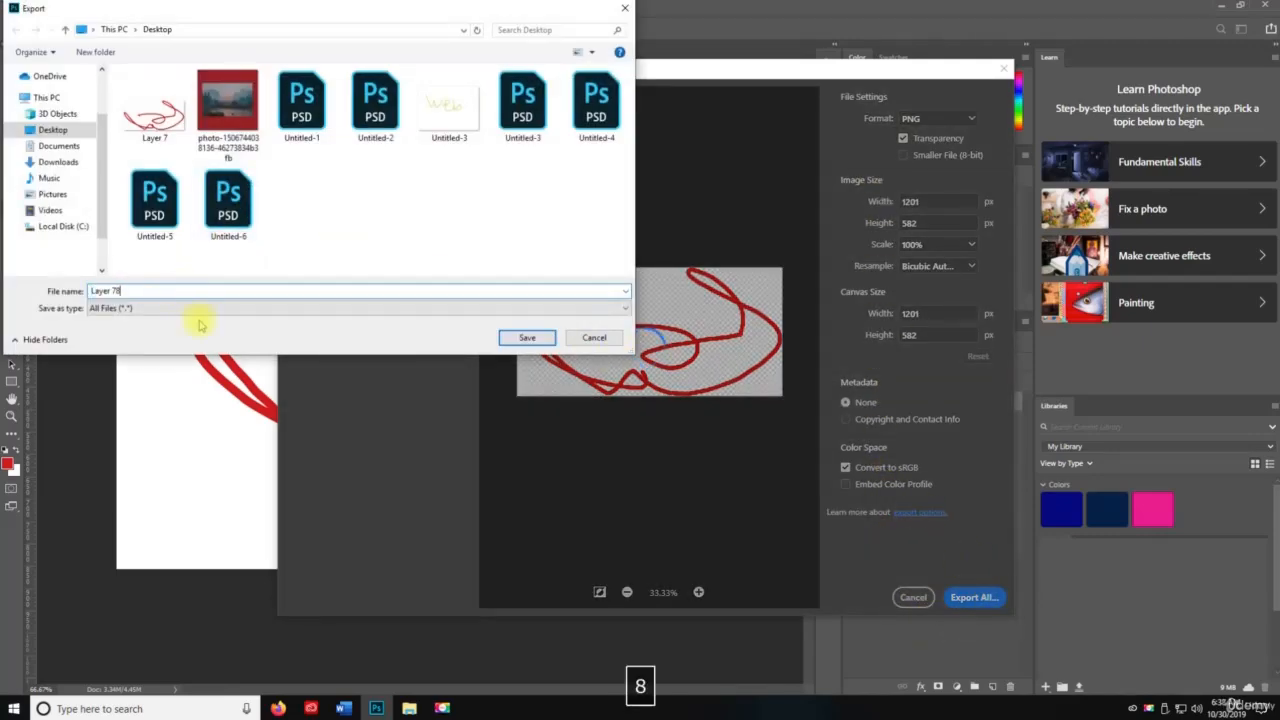
pyautogui.click(518, 338)
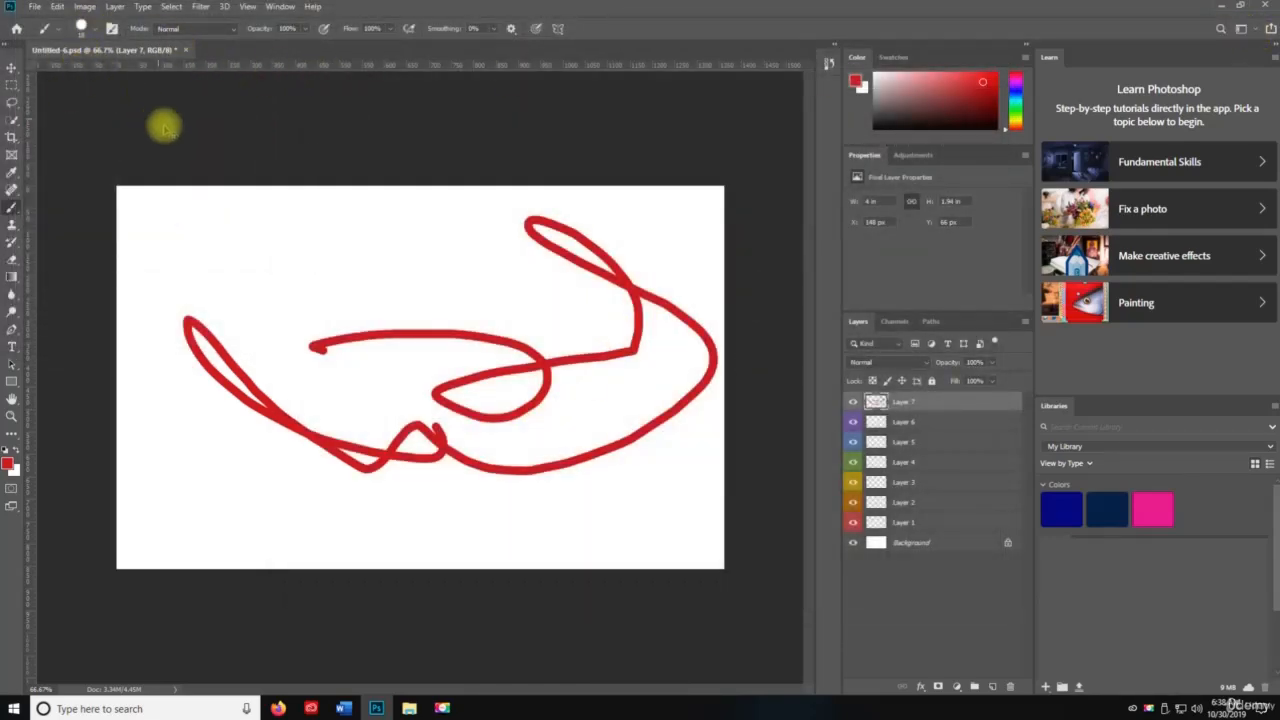
# - Save the Photoshop document under its existing name
pyautogui.hotkey('ctrl', 's')
pyautogui.click(803, 199)
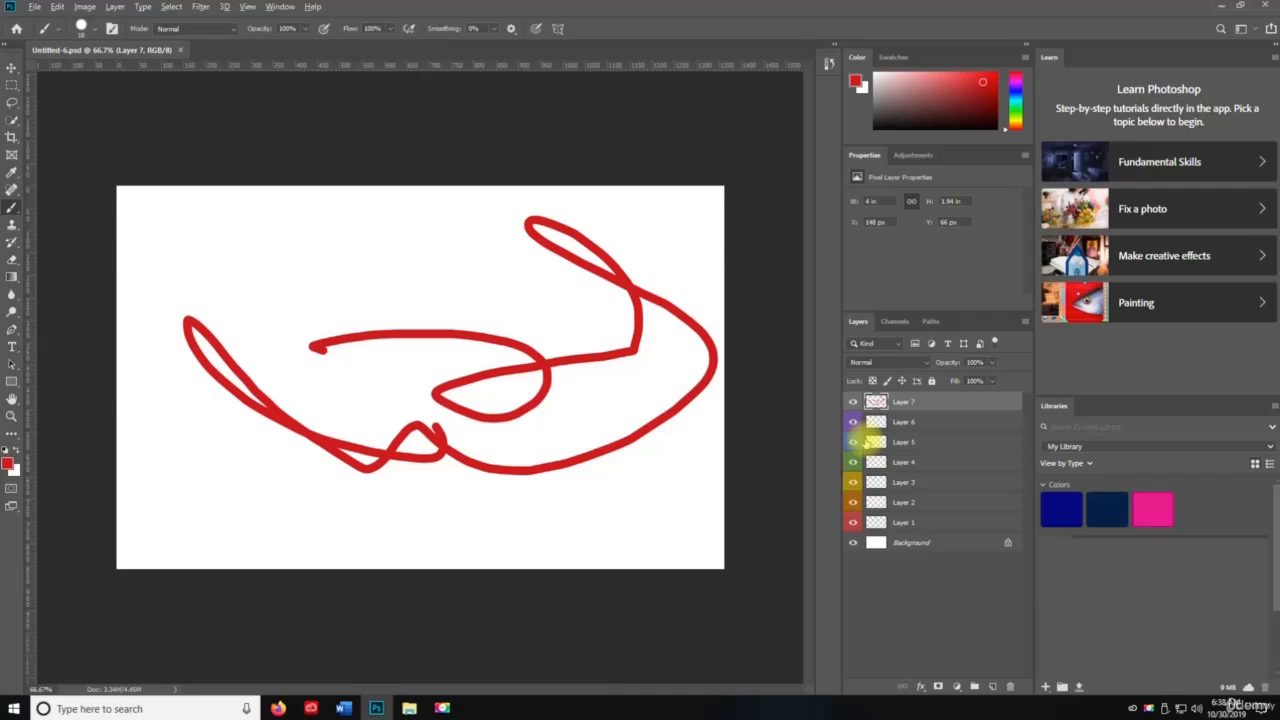
# - Clip the painted layer to the violet-labelled layer below it and put the painted layer in a group
pyautogui.hotkey('ctrl', 'alt', 'g')
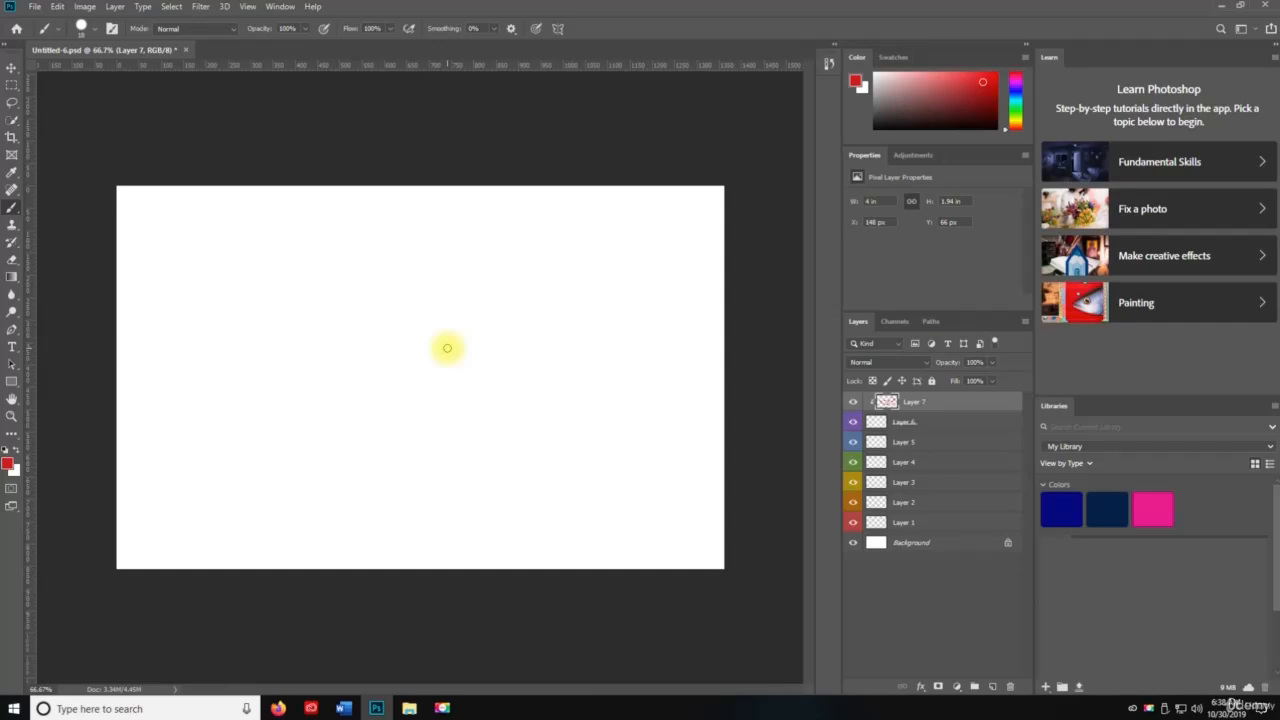
pyautogui.hotkey('ctrl', 'g')
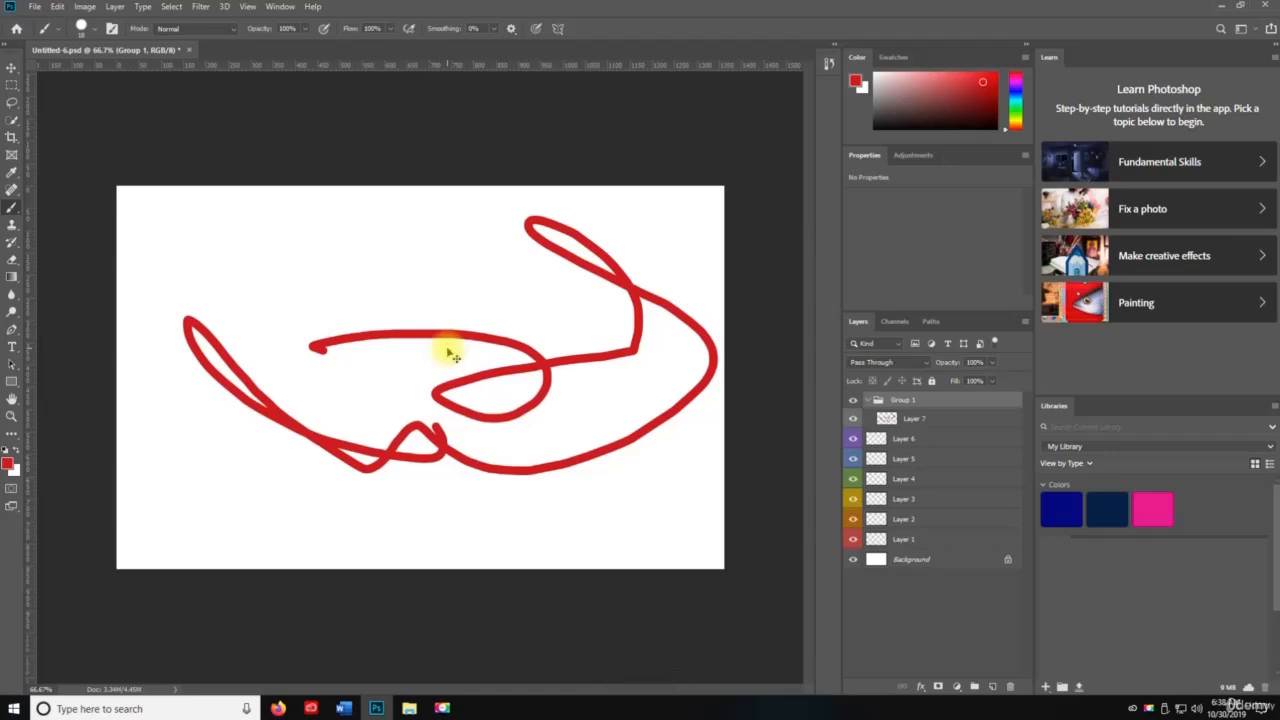
# - Wrap the painted layer's group in five more nested groups and undo those five groupings
pyautogui.hotkey('ctrl', 'g')
pyautogui.hotkey('ctrl', 'g')
pyautogui.hotkey('ctrl', 'g')
pyautogui.hotkey('ctrl', 'g')
pyautogui.hotkey('ctrl', 'g')
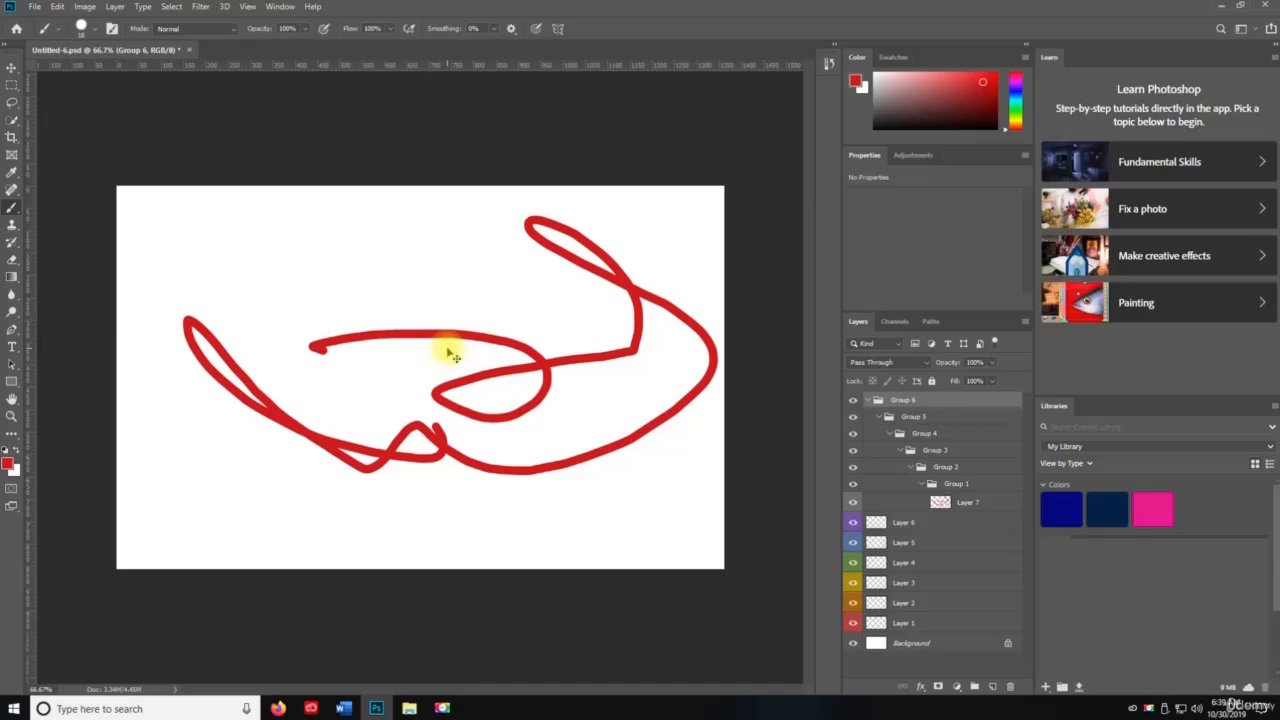
pyautogui.hotkey('ctrl', 'z')
pyautogui.hotkey('ctrl', 'z')
pyautogui.hotkey('ctrl', 'z')
pyautogui.hotkey('ctrl', 'z')
pyautogui.hotkey('ctrl', 'z')
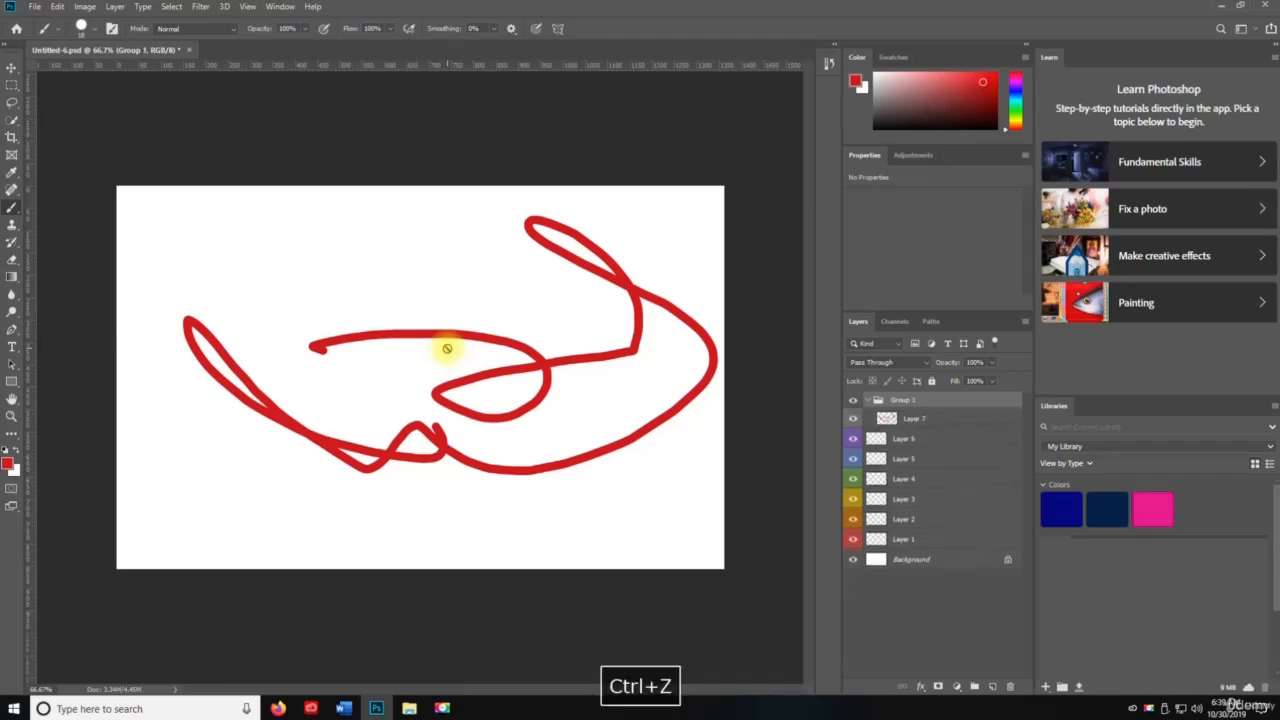
# - Cycle through the Move, Zoom, Brush and Path Selection tools, reset the colors to default black and white, and end on the Zoom tool
pyautogui.press('v')
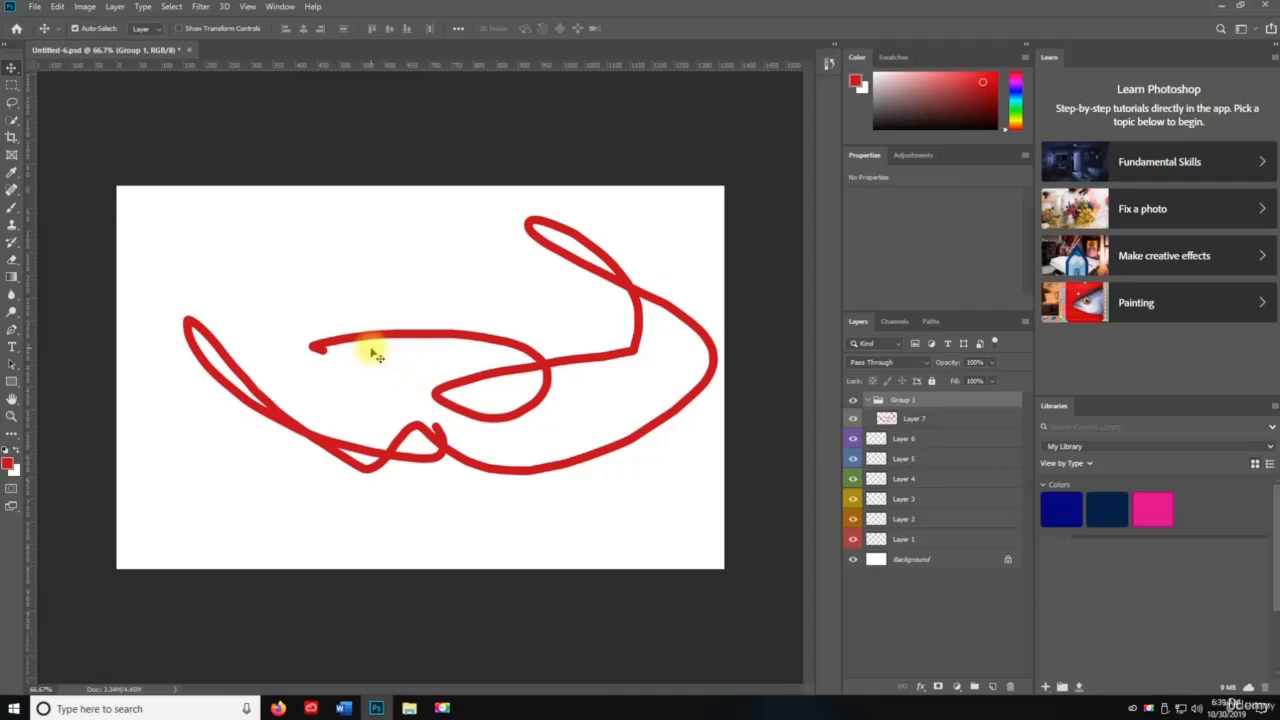
pyautogui.press('v')
pyautogui.press('z')
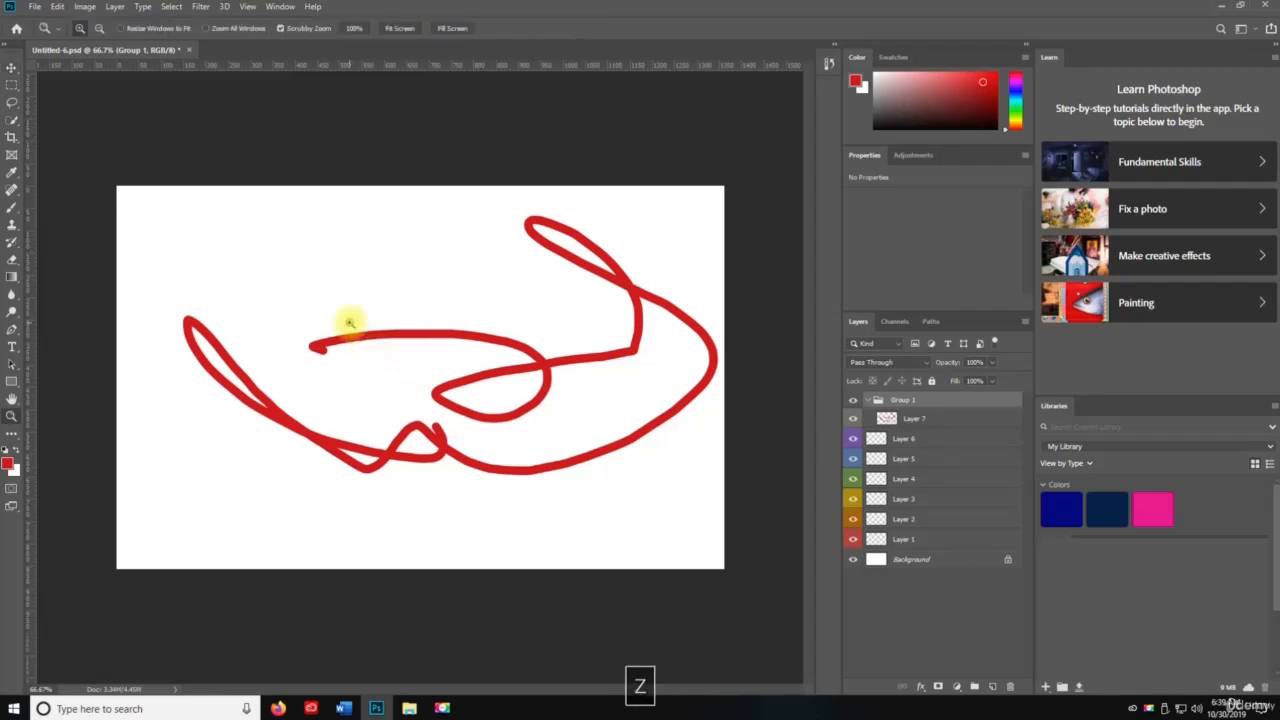
pyautogui.press('n')
pyautogui.press('b')
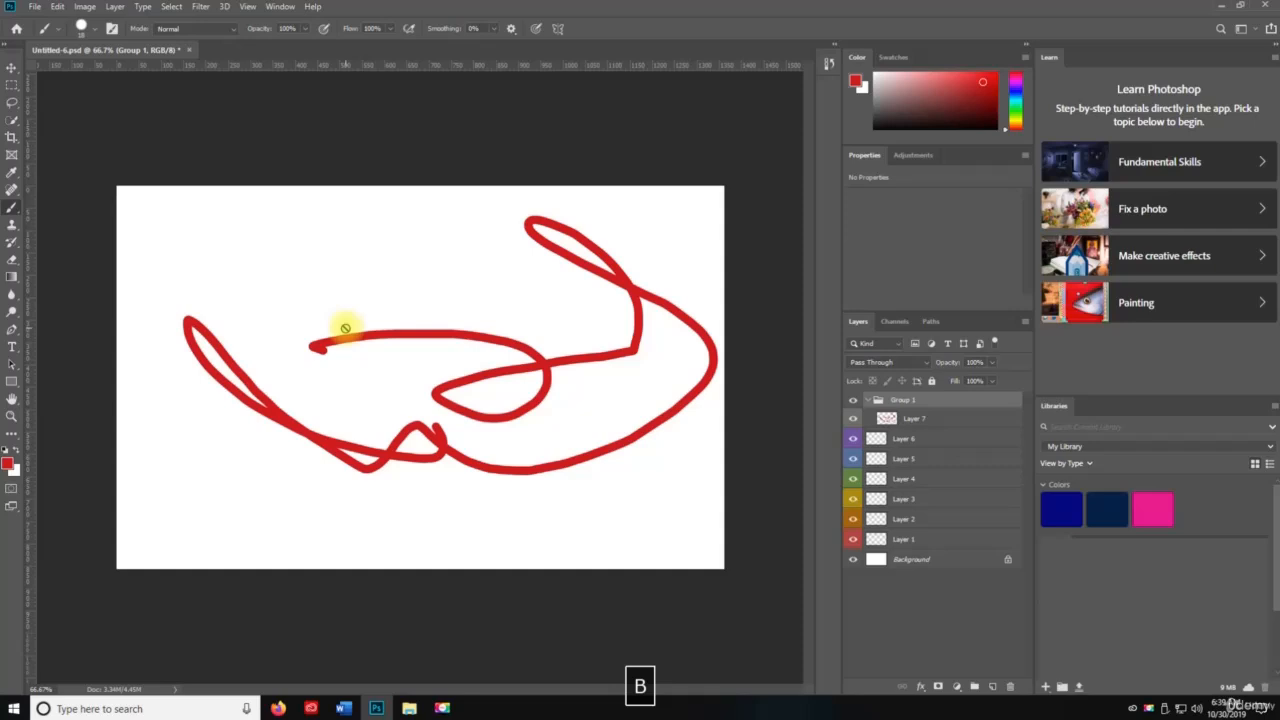
pyautogui.press('h')
pyautogui.press('v')
pyautogui.press('a')
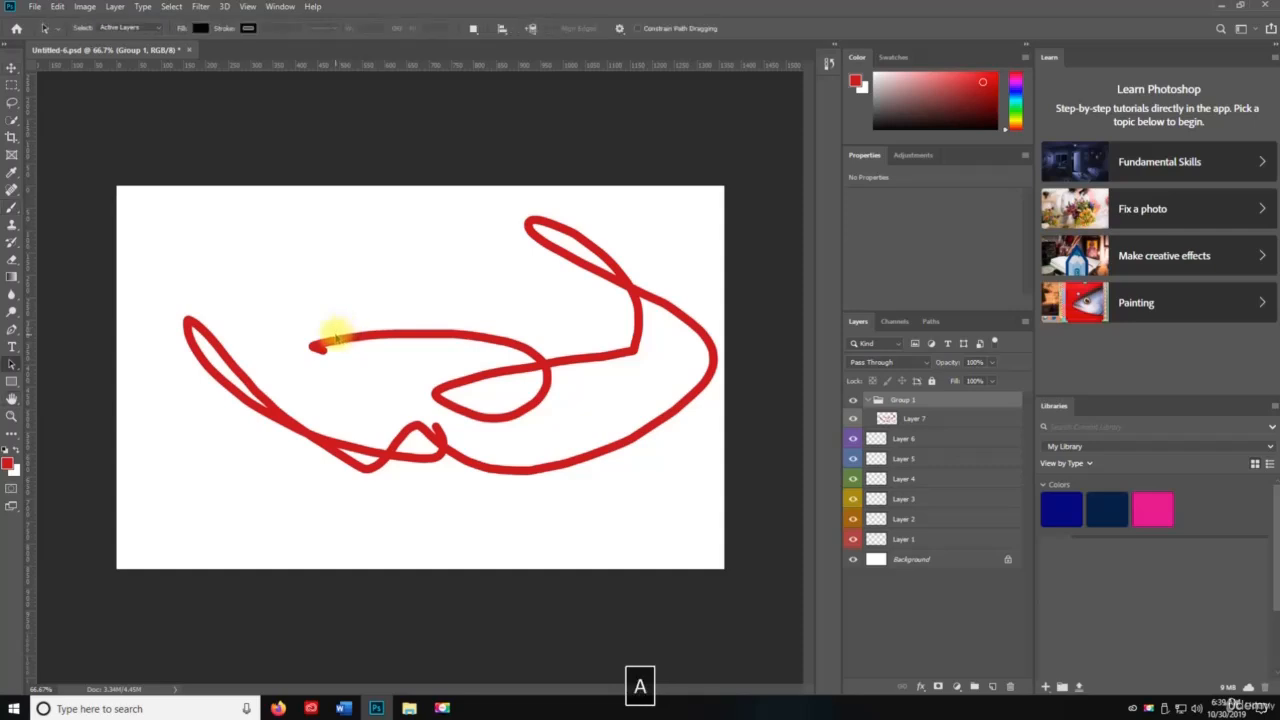
pyautogui.press('d')
pyautogui.press('f')
pyautogui.press('v')
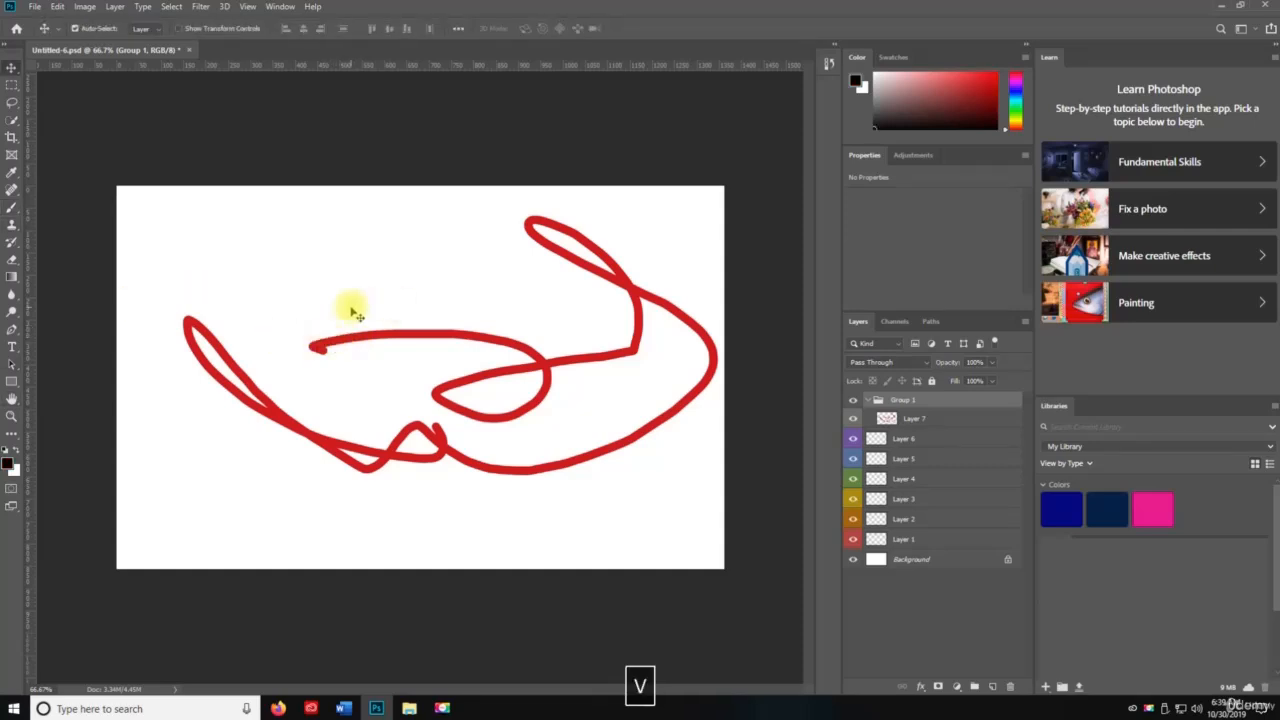
pyautogui.press('a')
pyautogui.press('v')
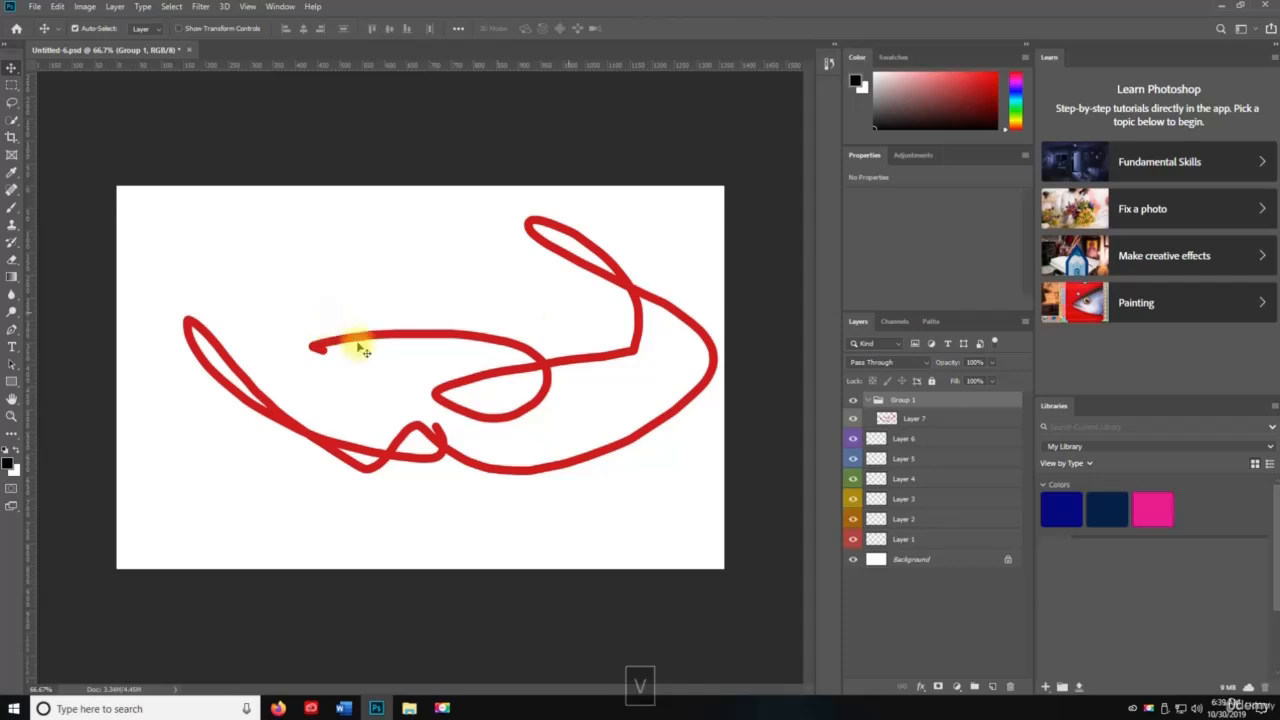
pyautogui.press('z')
pyautogui.press('space')
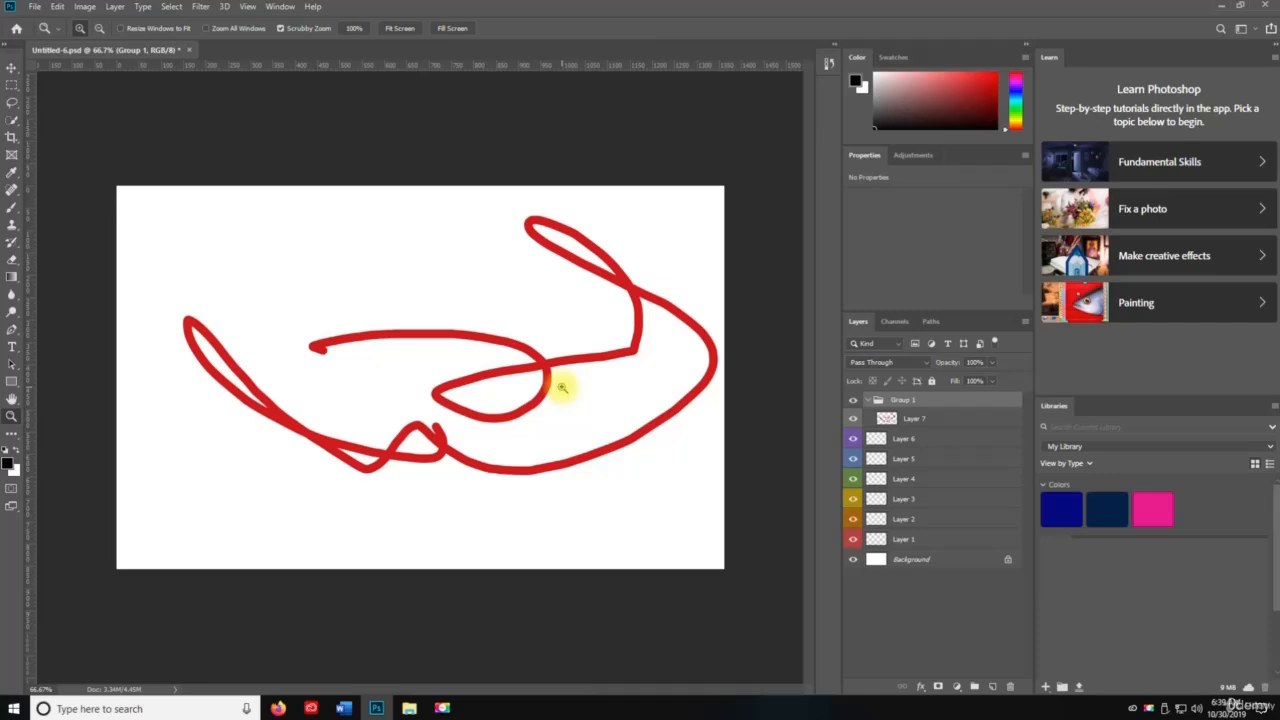
# - Nest the group inside a second group and move the violet-, blue- and green-labelled layers above it
pyautogui.hotkey('ctrl', 'g')
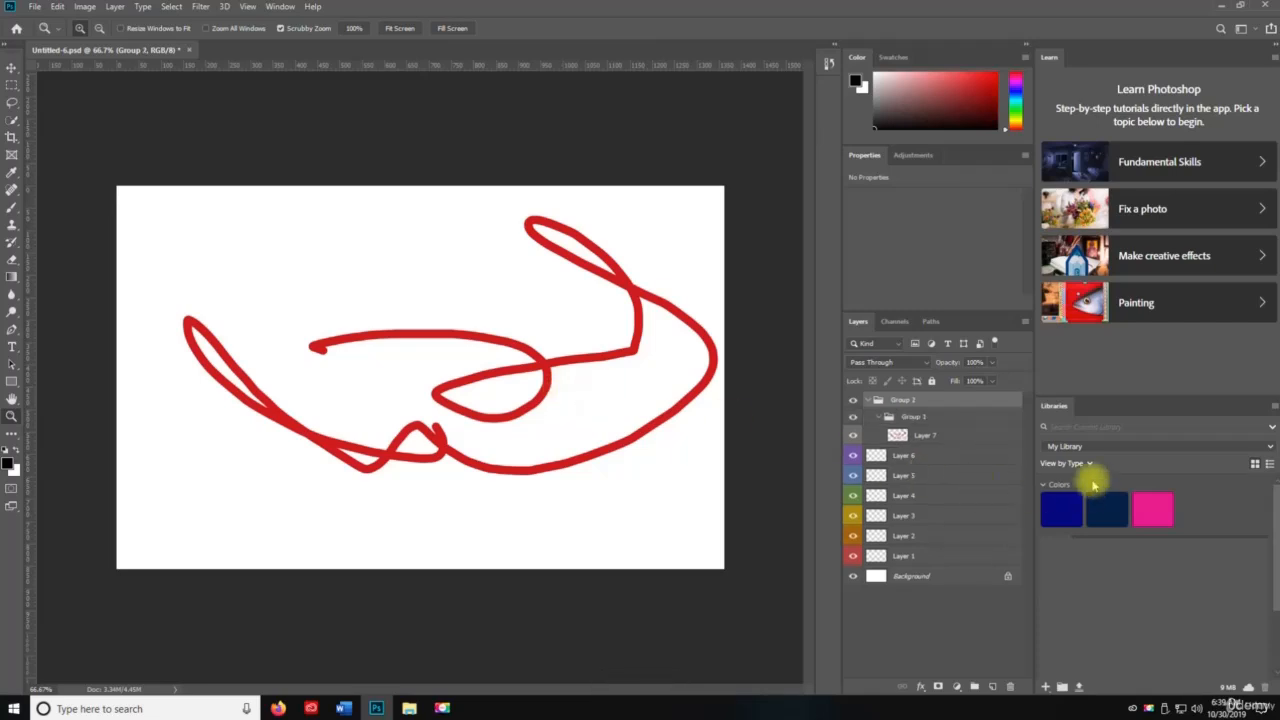
pyautogui.click(928, 455)
pyautogui.keyDown('shift'); pyautogui.click(929, 497); pyautogui.keyUp('shift')
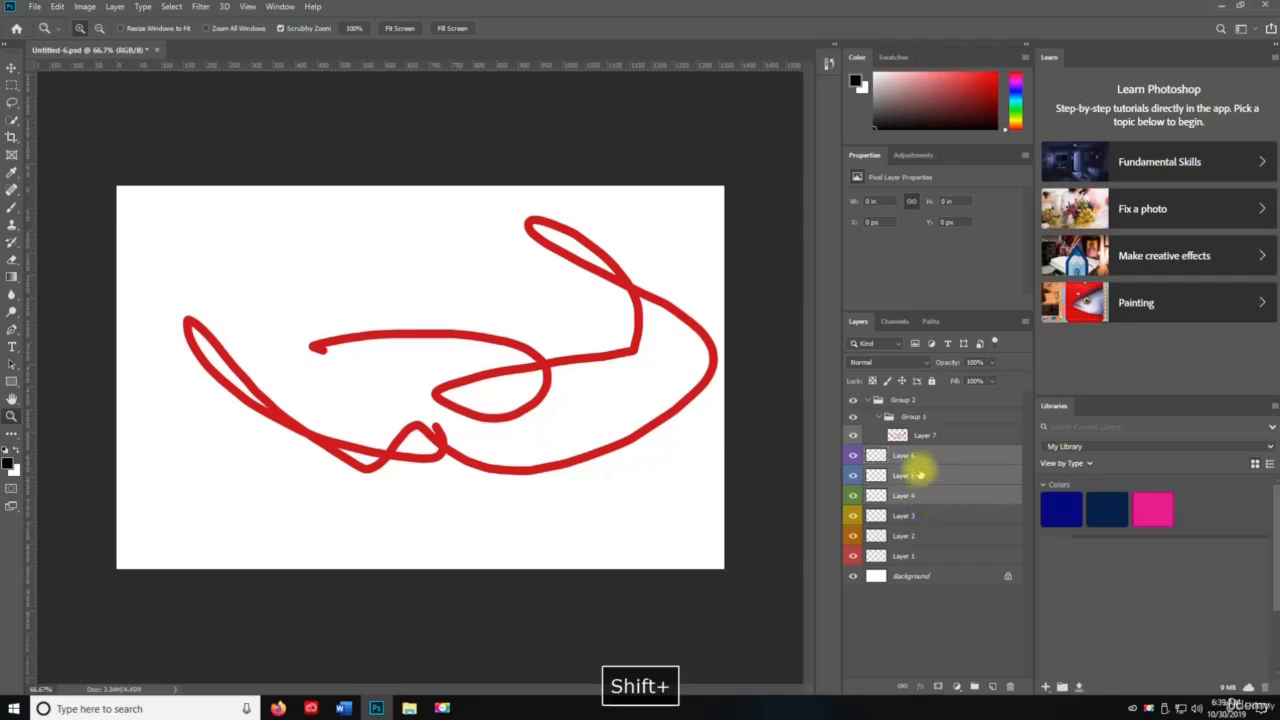
pyautogui.moveTo(926, 497); pyautogui.dragTo(909, 396)
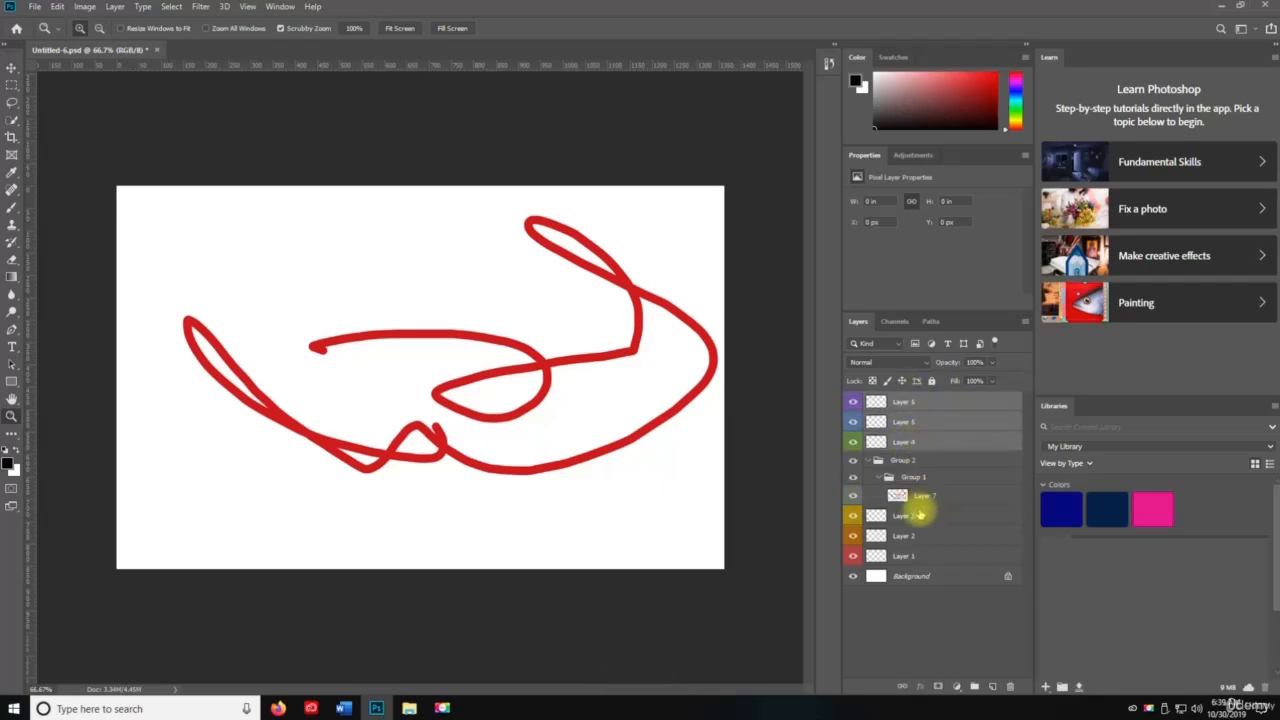
# - Move the yellow-, orange- and red-labelled layers into the outer group and select the violet-labelled layer
pyautogui.click(919, 518)
pyautogui.keyDown('shift'); pyautogui.click(917, 556); pyautogui.keyUp('shift')
pyautogui.moveTo(914, 516); pyautogui.dragTo(905, 462)
pyautogui.click(905, 462)
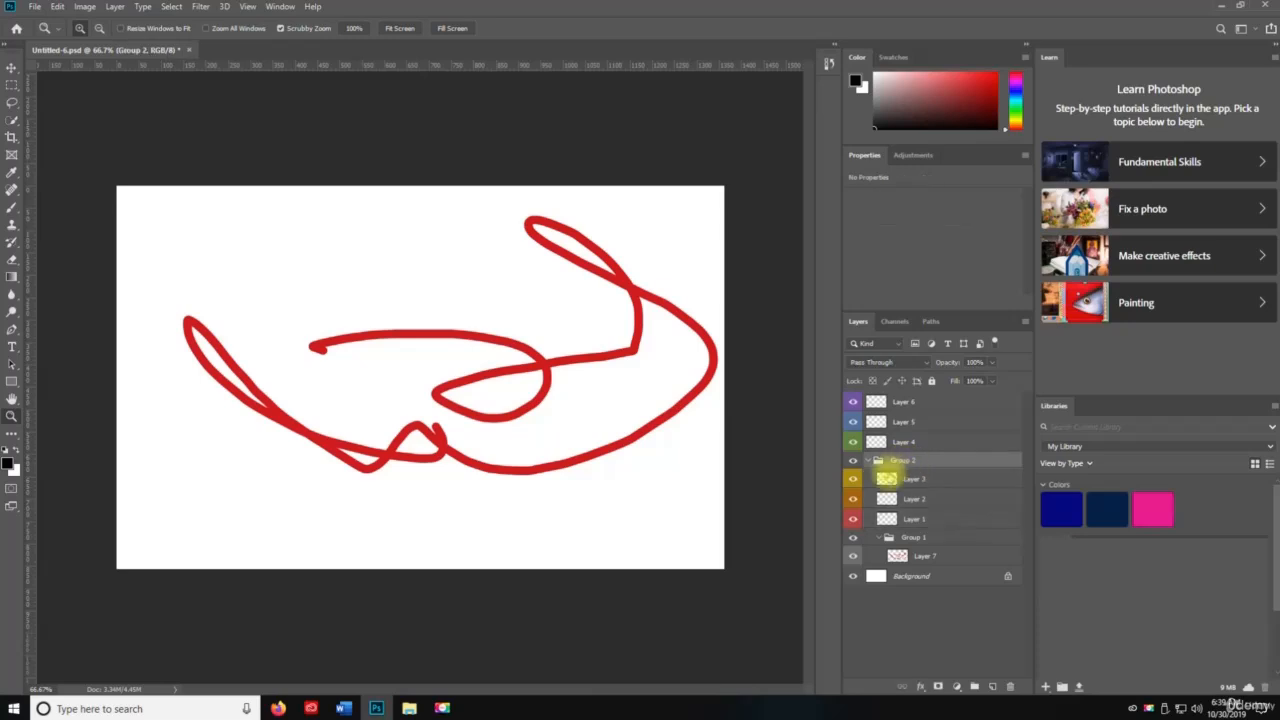
pyautogui.click(905, 402)
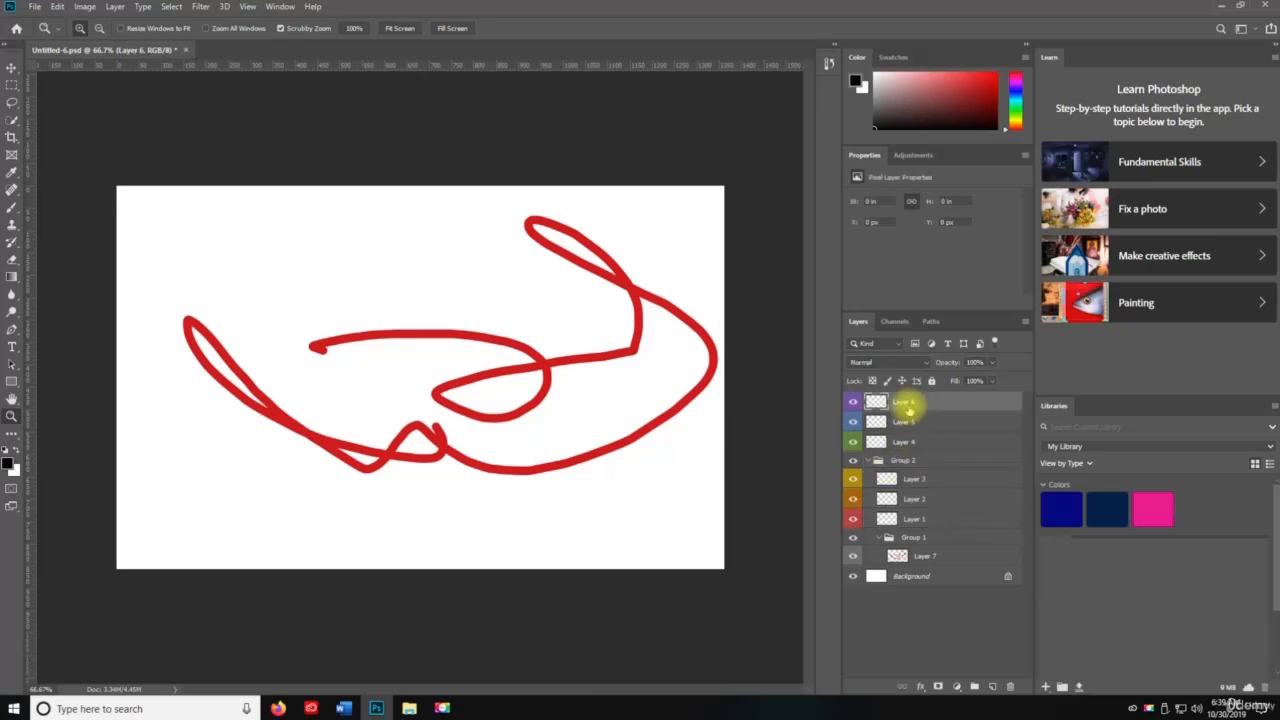
# - Group the violet-, blue- and green-labelled layers together and leave no layer selected
pyautogui.keyDown('shift'); pyautogui.click(903, 440); pyautogui.keyUp('shift')
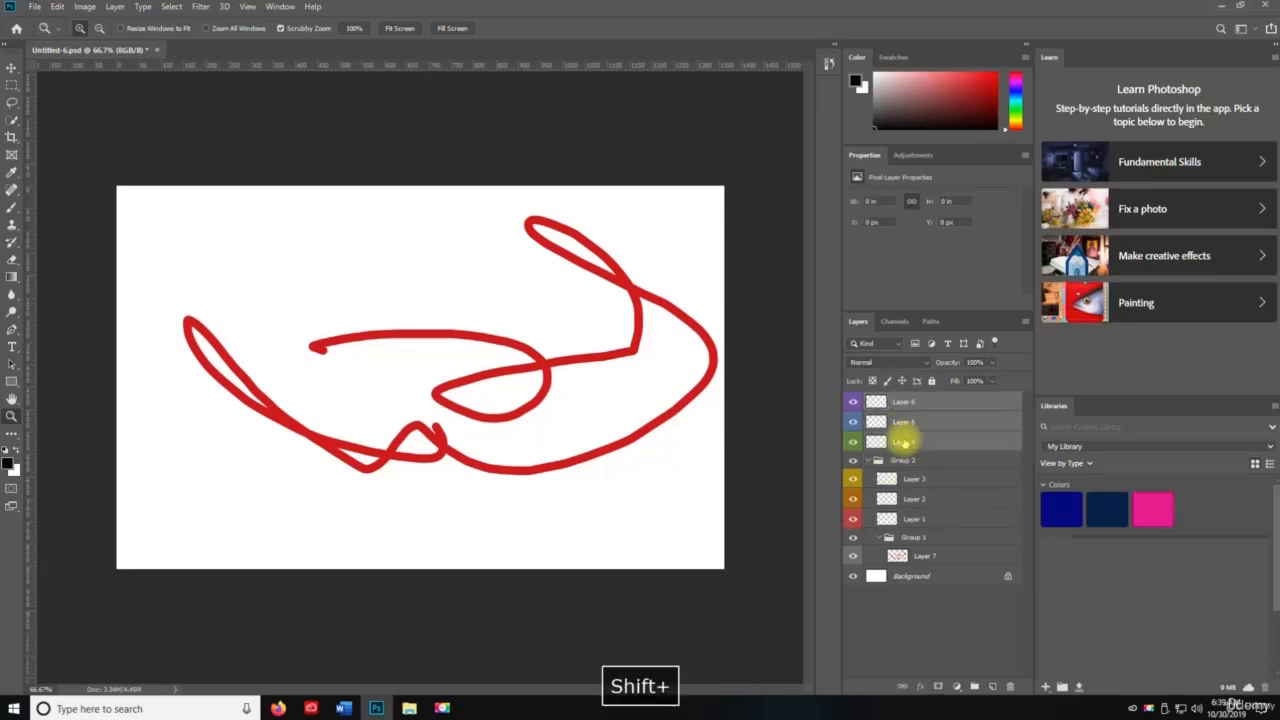
pyautogui.hotkey('ctrl', 'g')
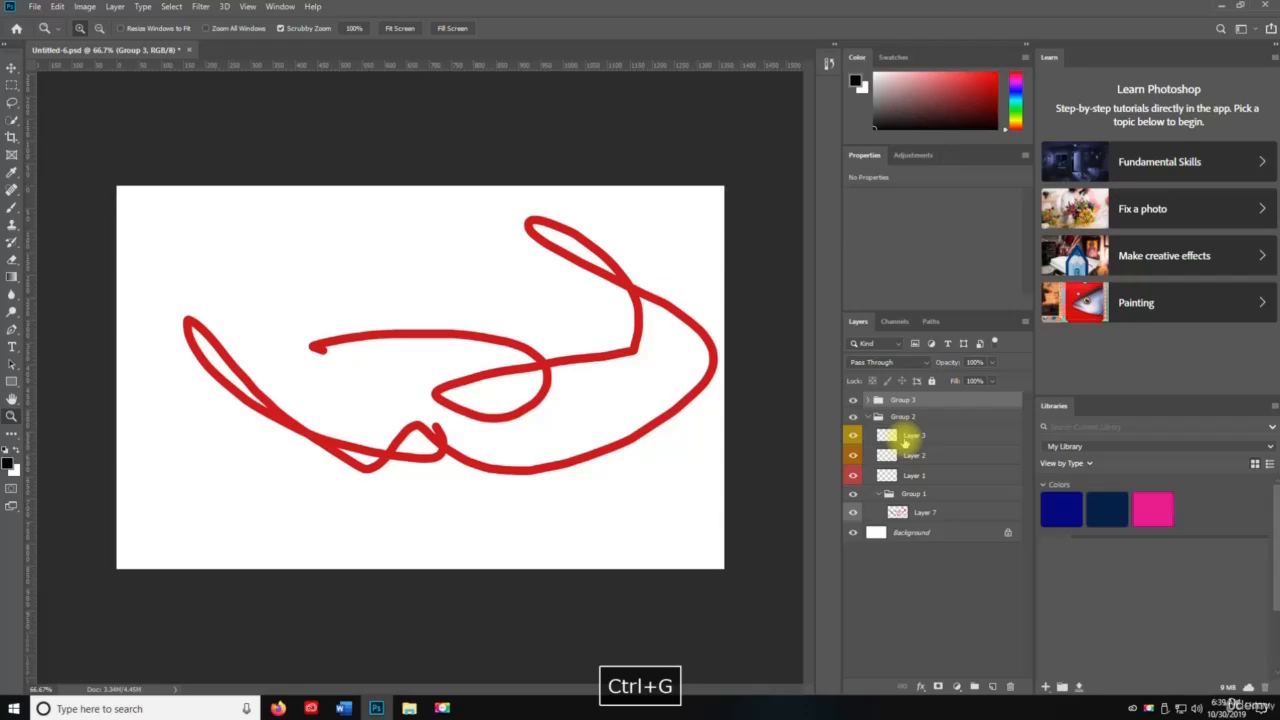
pyautogui.click(908, 438)
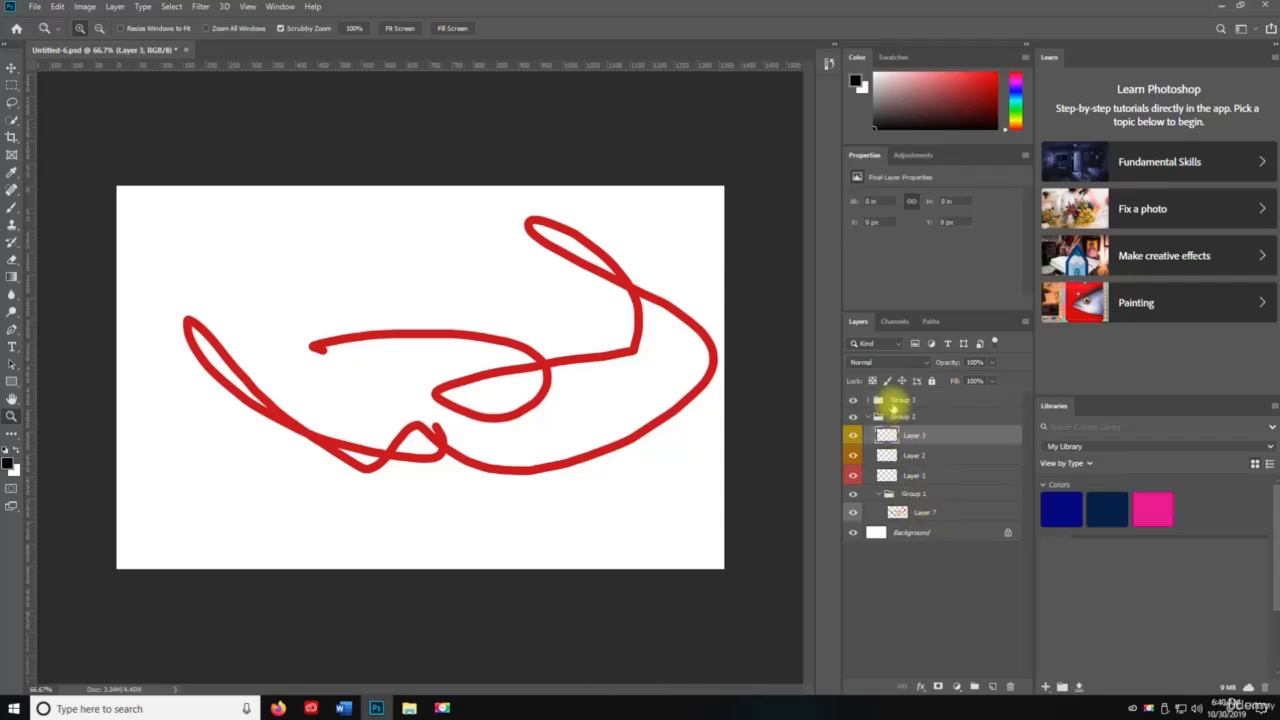
pyautogui.click(941, 588)
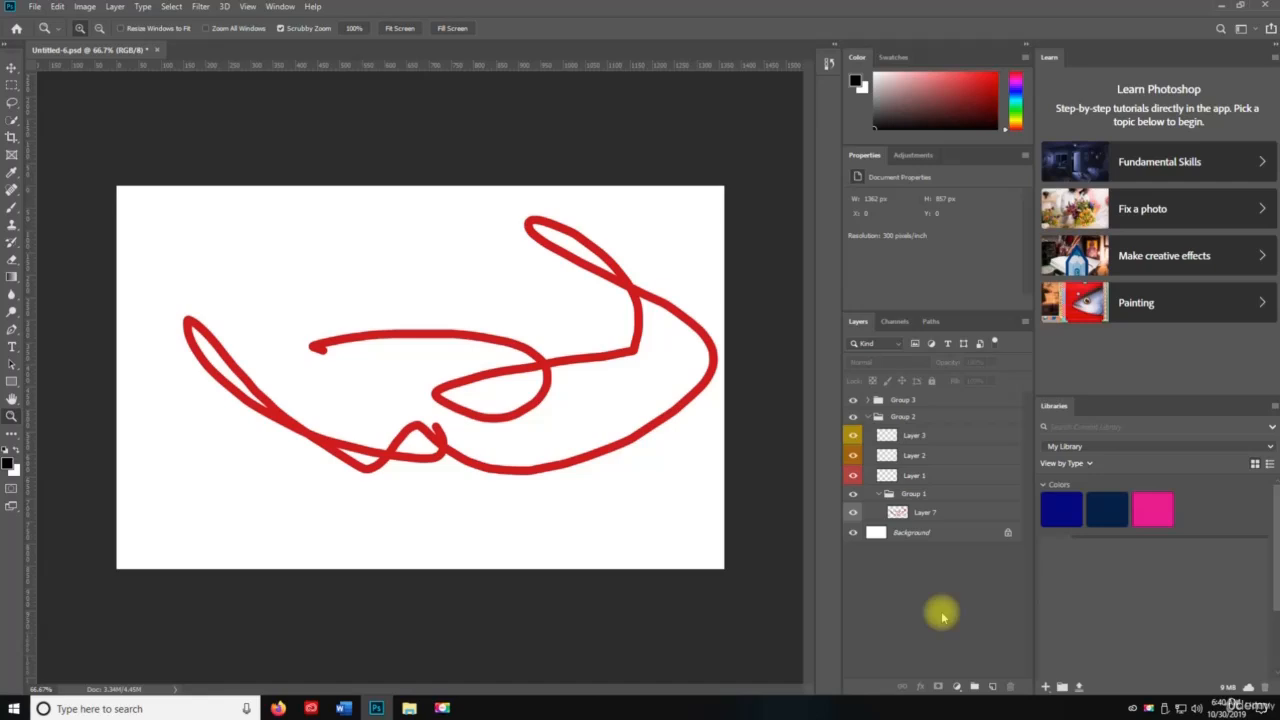
# - Create four new empty layers with the default settings above all the groups
pyautogui.hotkey('ctrl', 'shift', 'n')
pyautogui.press('Return')
pyautogui.hotkey('ctrl', 'shift', 'n')
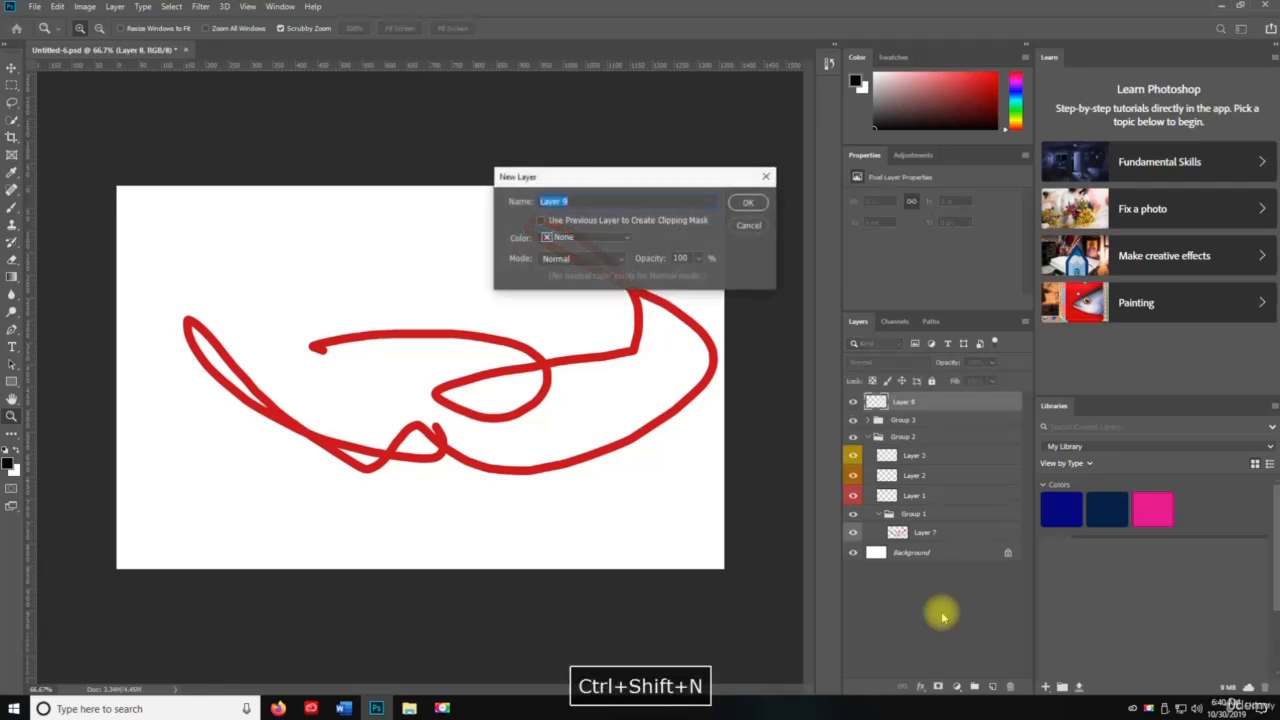
pyautogui.press('Return')
pyautogui.hotkey('ctrl', 'shift', 'n')
pyautogui.press('Return')
pyautogui.hotkey('ctrl', 'shift', 'n')
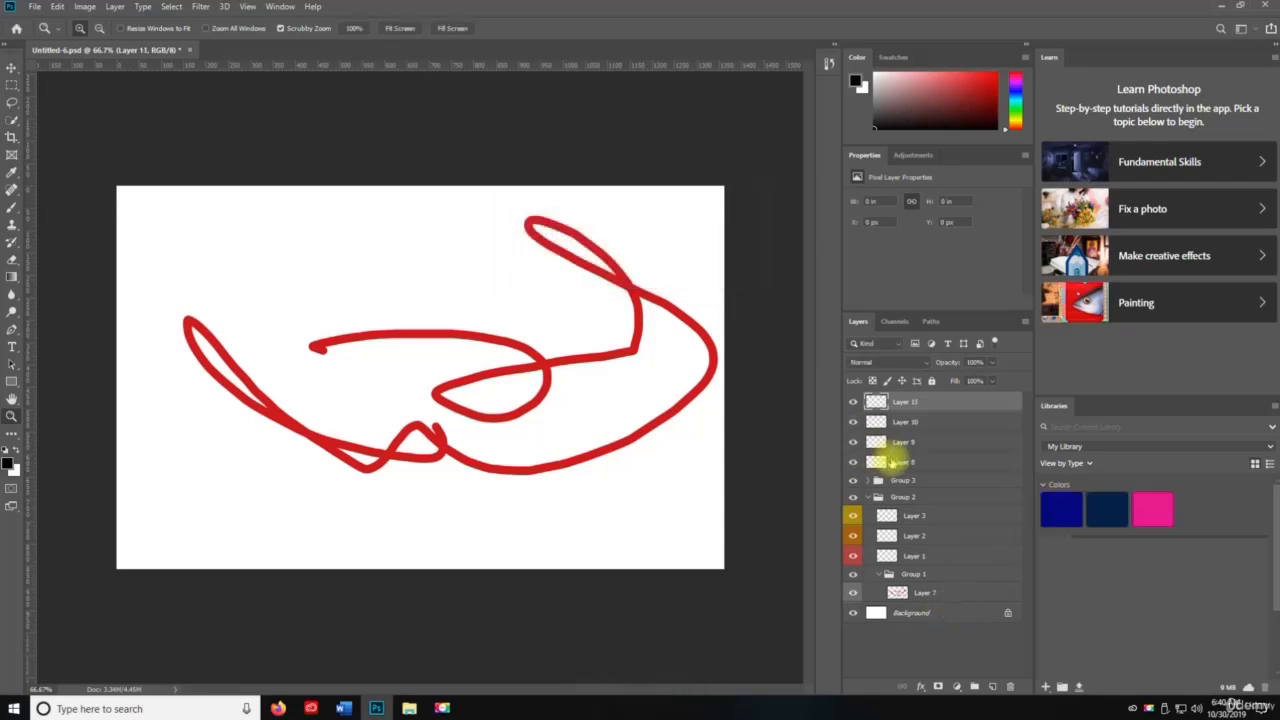
# - Select the four new layers, combine them into a group and ungroup them again
pyautogui.keyDown('shift'); pyautogui.click(893, 463); pyautogui.keyUp('shift')
pyautogui.hotkey('ctrl', 'g')
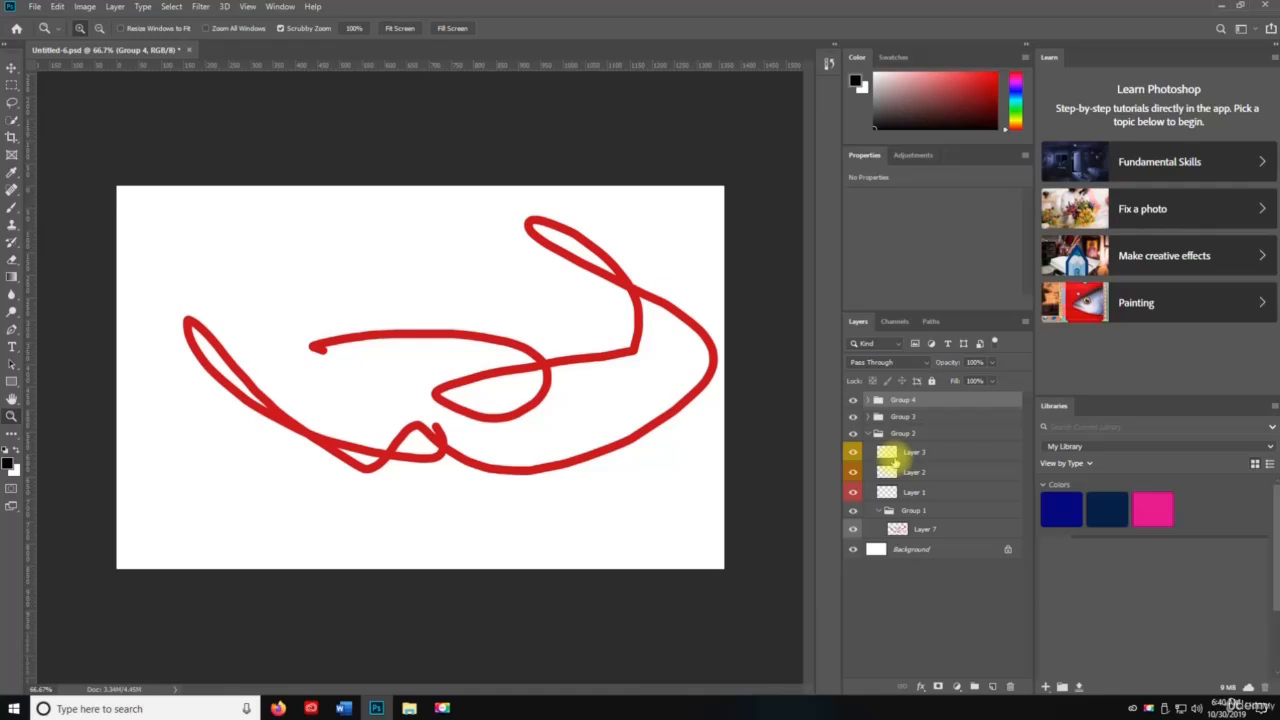
pyautogui.hotkey('ctrl', 'shift', 'g')
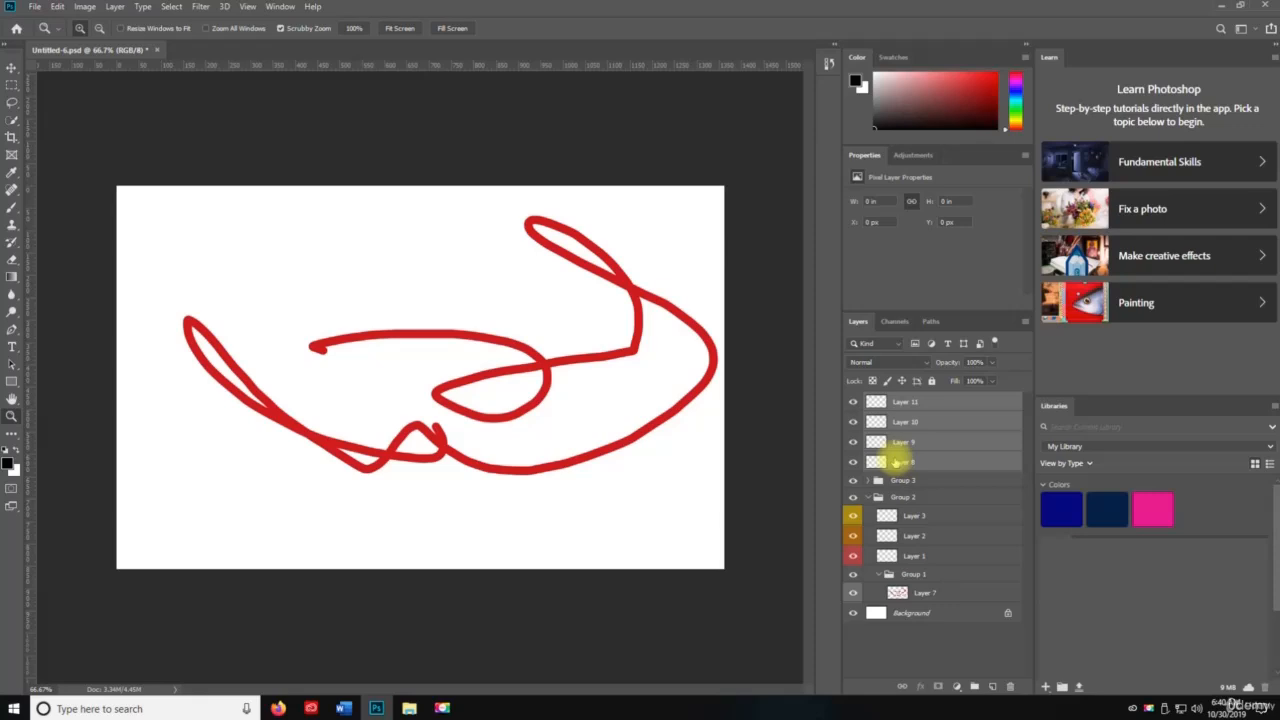
# - Hide and show the four selected layers, and lock and unlock them
pyautogui.hotkey('ctrl', ',')
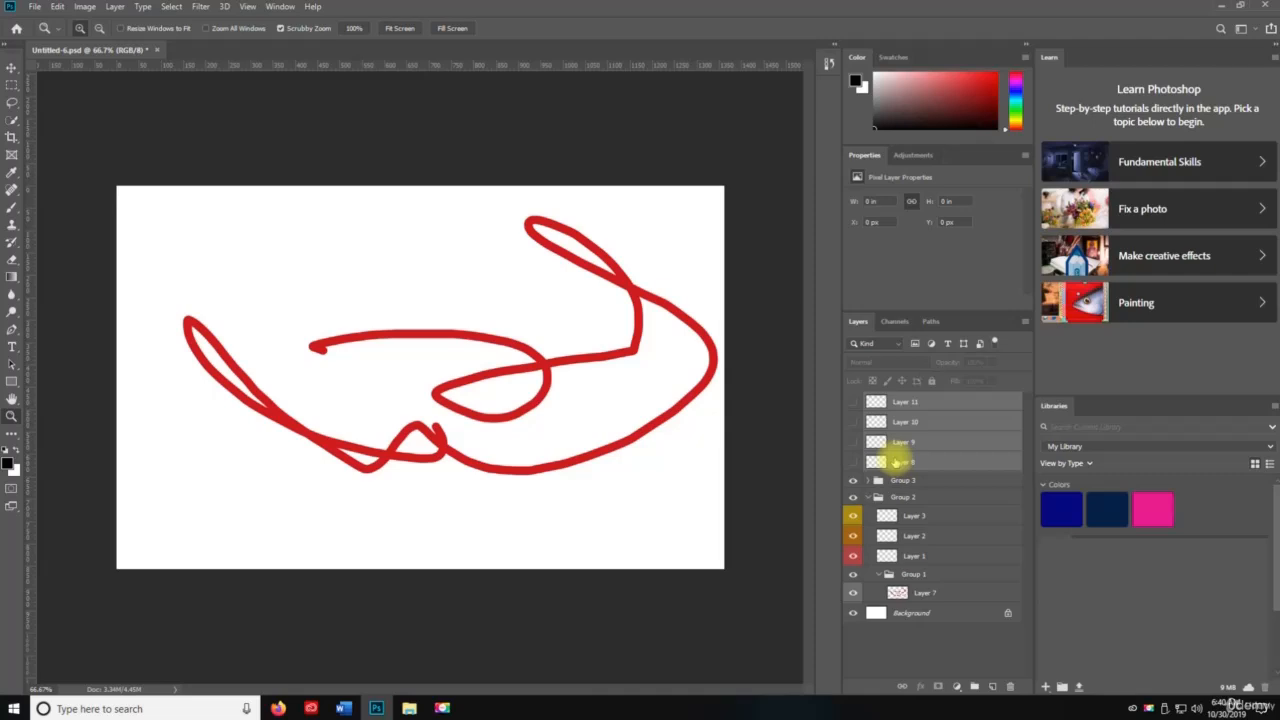
pyautogui.hotkey('ctrl', ',')
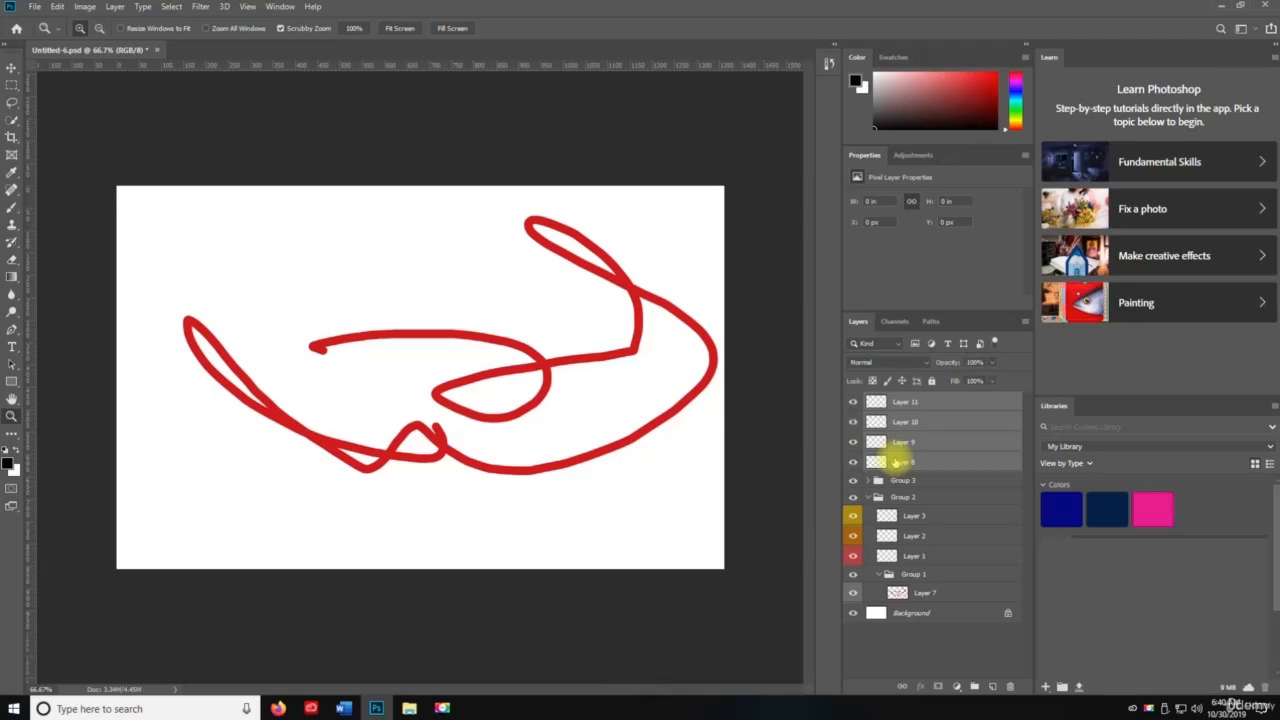
pyautogui.hotkey('ctrl', '/')
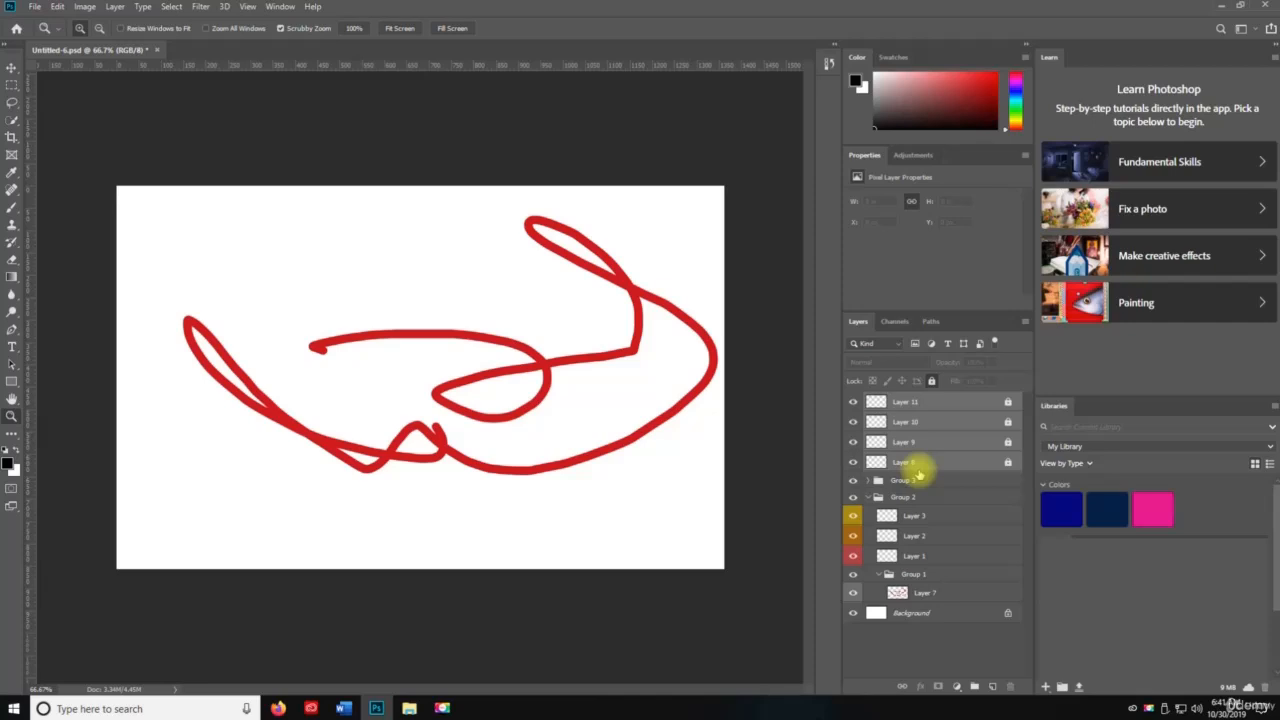
pyautogui.hotkey('ctrl', '/')
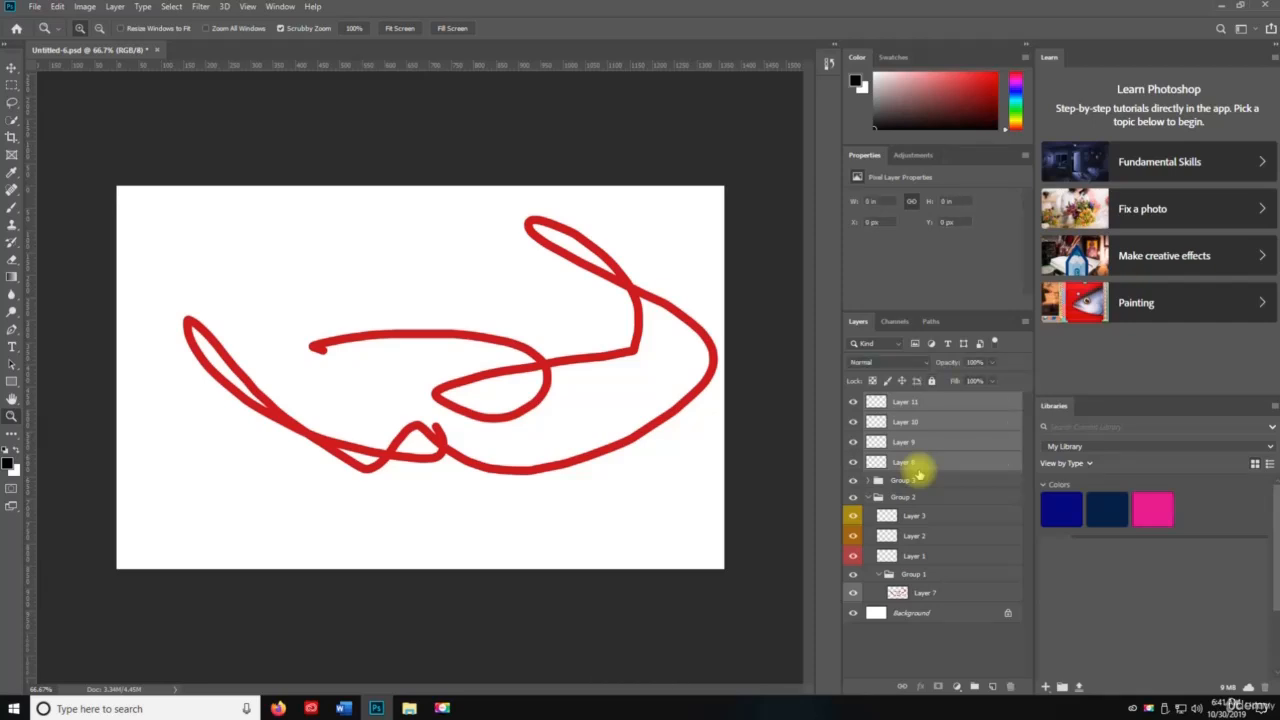
# - Merge the four selected layers into one, merge all visible layers into the Background, and save the document
pyautogui.hotkey('ctrl', 'e')
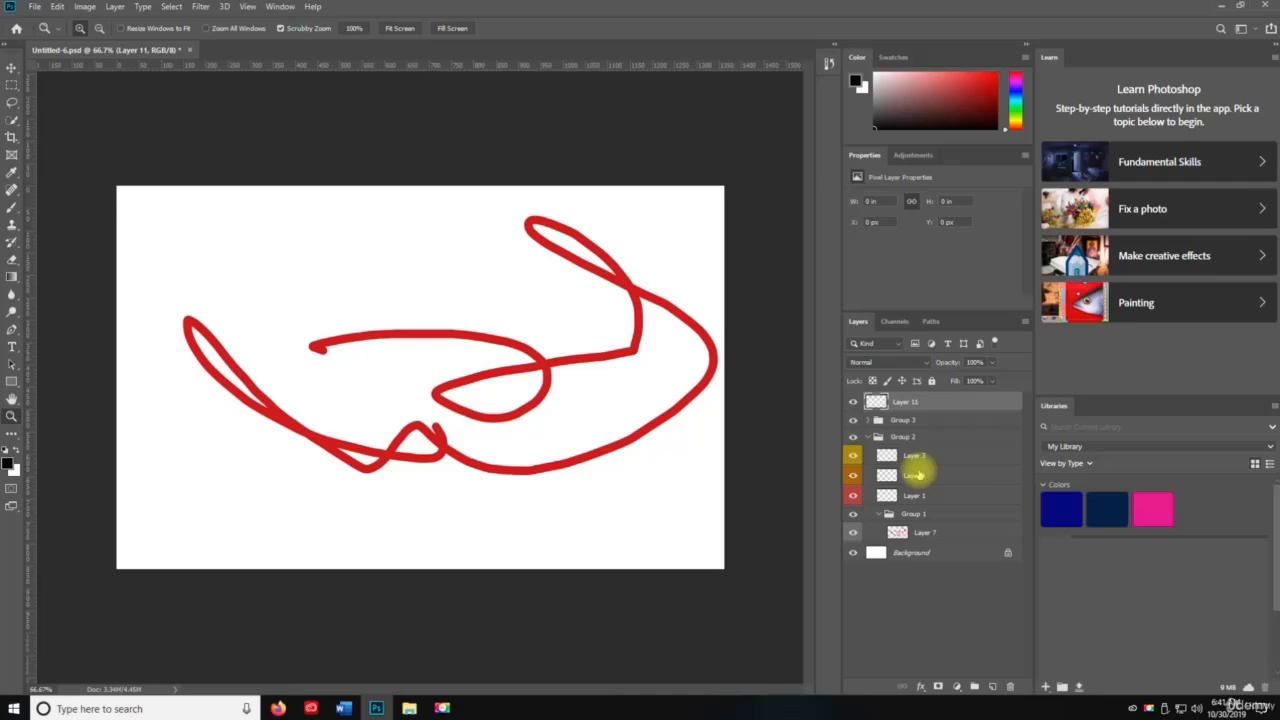
pyautogui.hotkey('ctrl', 'shift', 'e')
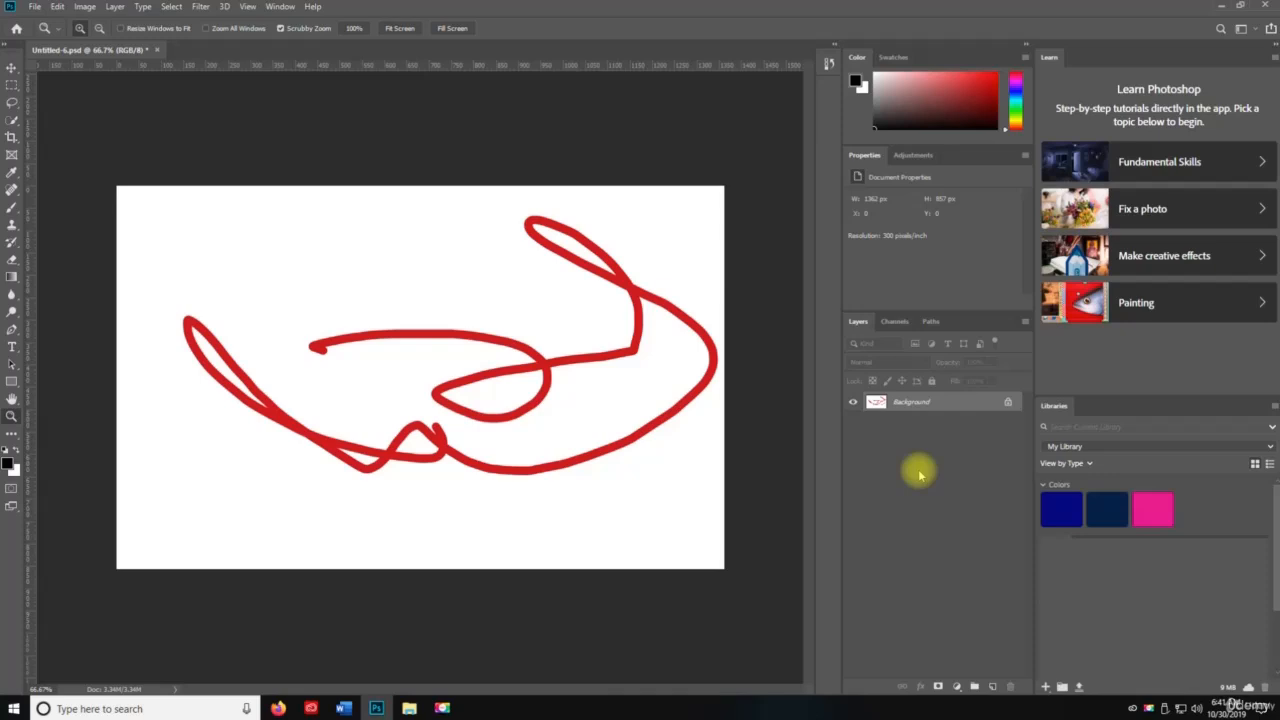
pyautogui.hotkey('ctrl', 's')
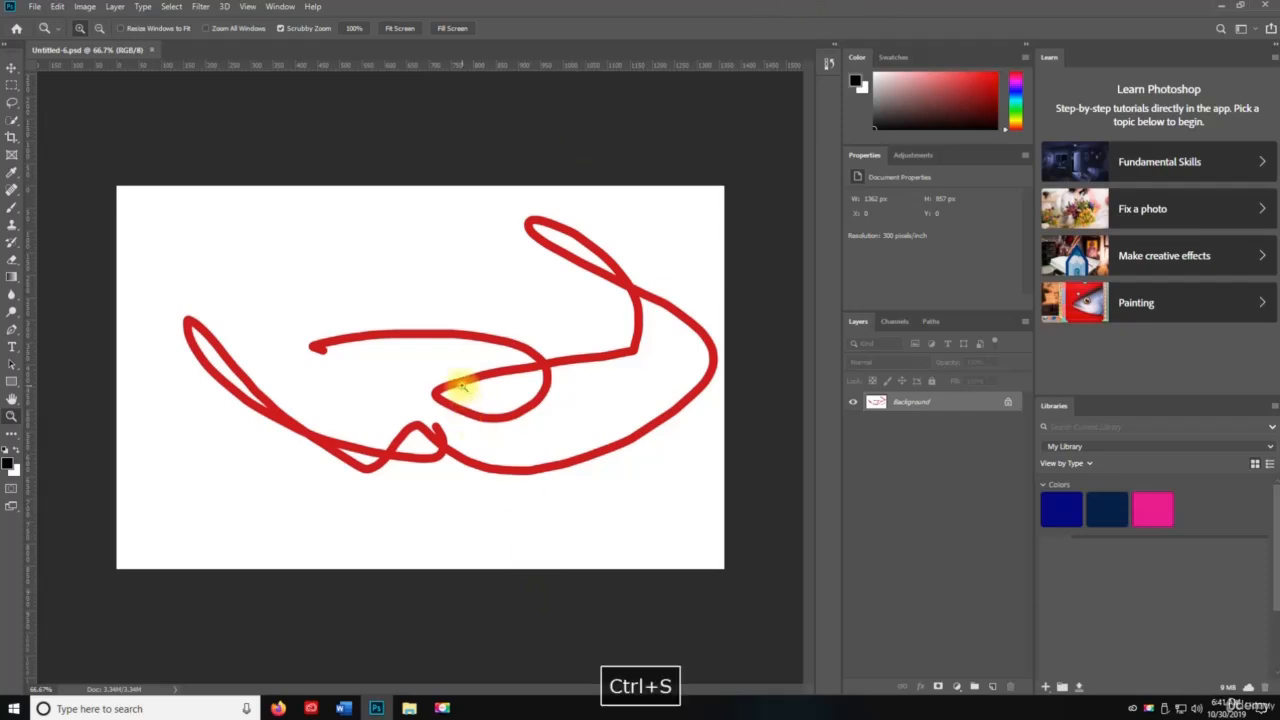
# - Activate the Move tool, undo both layer merges and save the document with its separate layers and groups
pyautogui.press('v')
pyautogui.hotkey('ctrl', 'z')
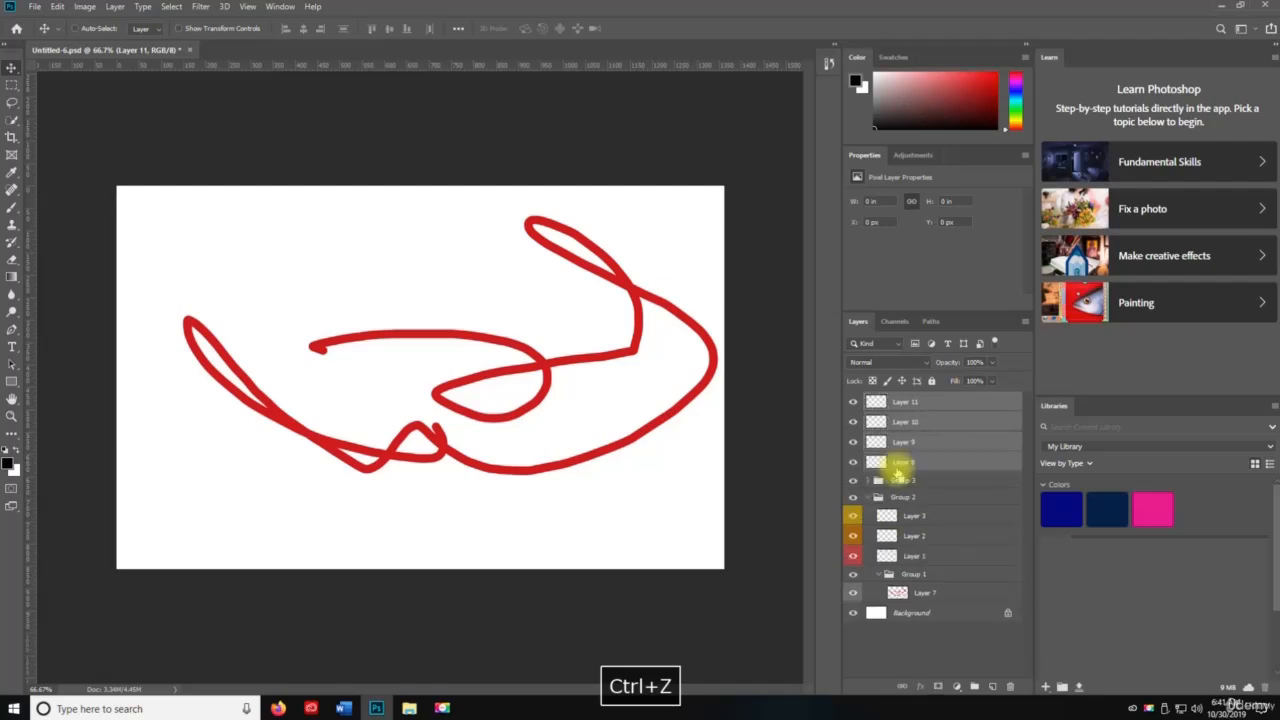
pyautogui.hotkey('ctrl', 's')
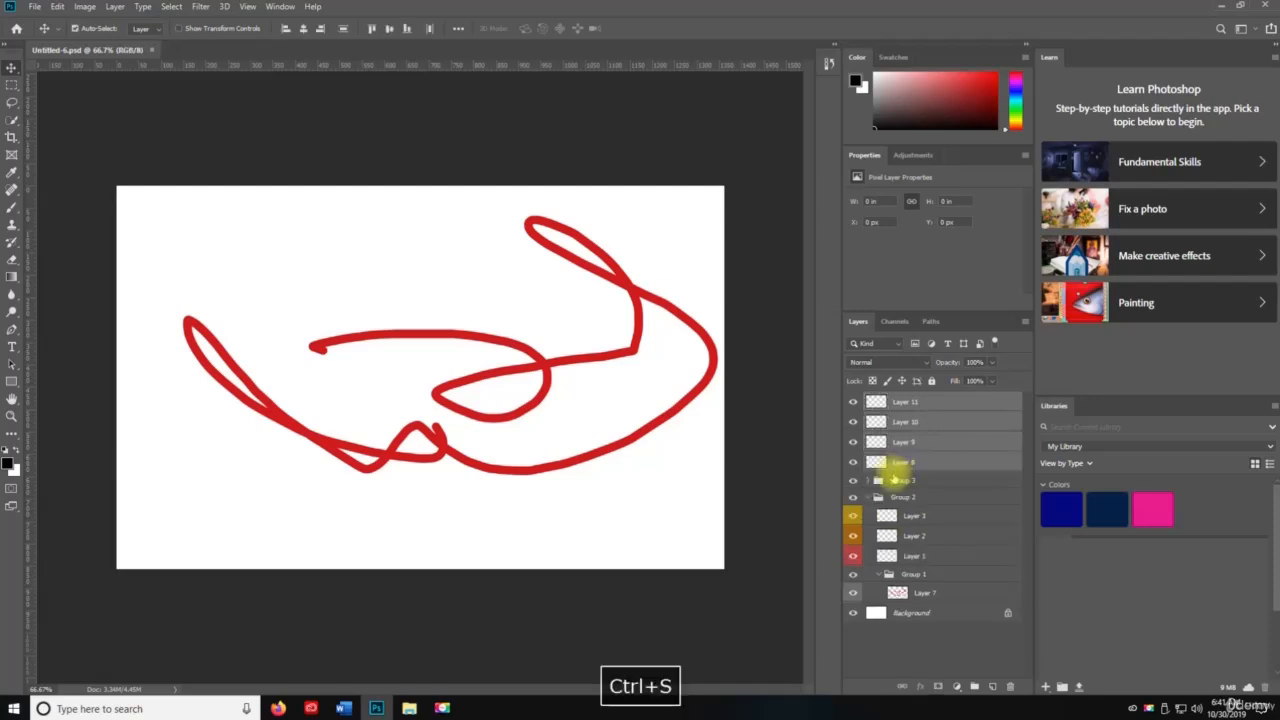